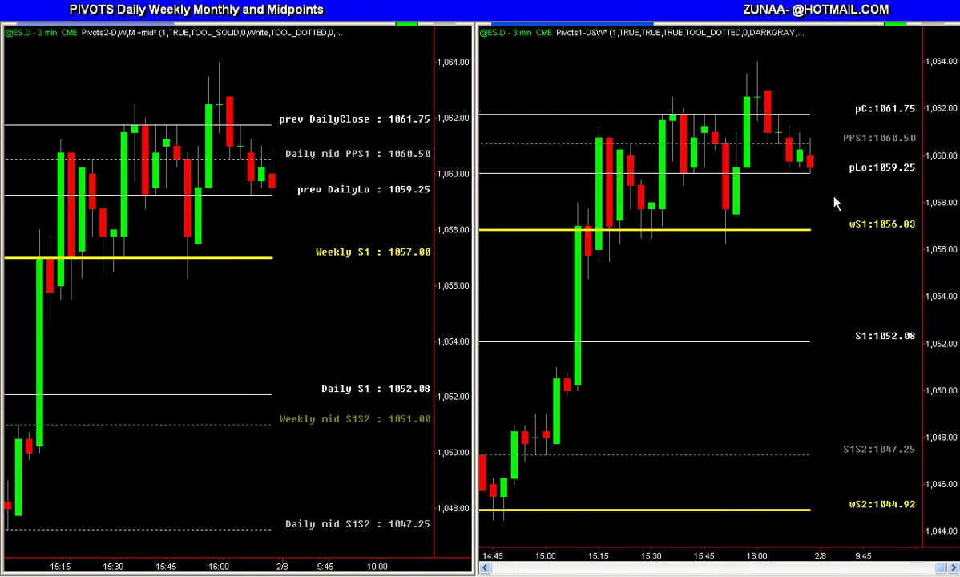
Step: Select the pC, S1S2 and wS1 pivot lines, then zoom the right chart out to show more bars
click(784, 116)
click(778, 454)
click(785, 231)
click(834, 306)
key(minus)
key(minus)
key(minus)
key(minus)
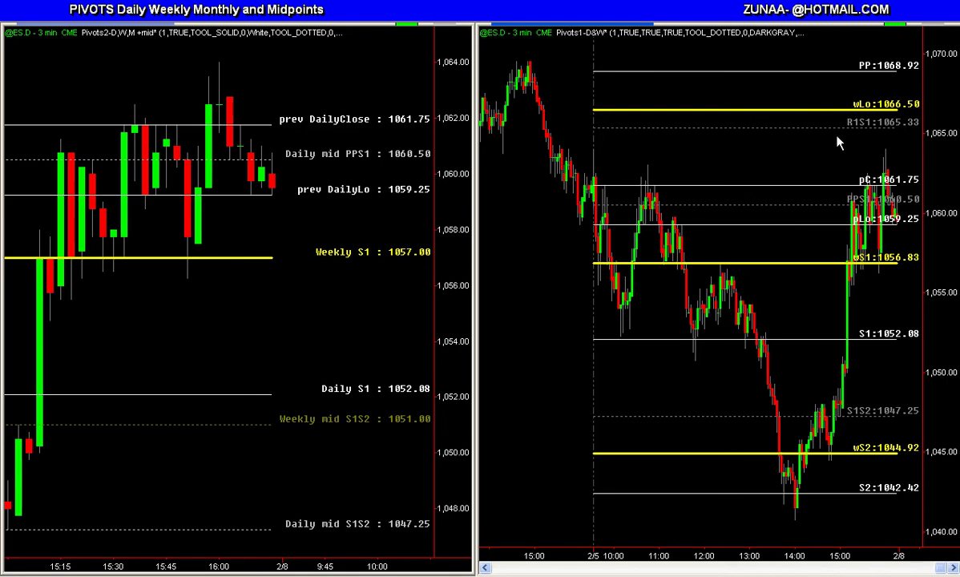
Step: From the wLo line, set the Pivots1-D&W input ShowWeeklyPivots to FAlse and apply
right_click(799, 109)
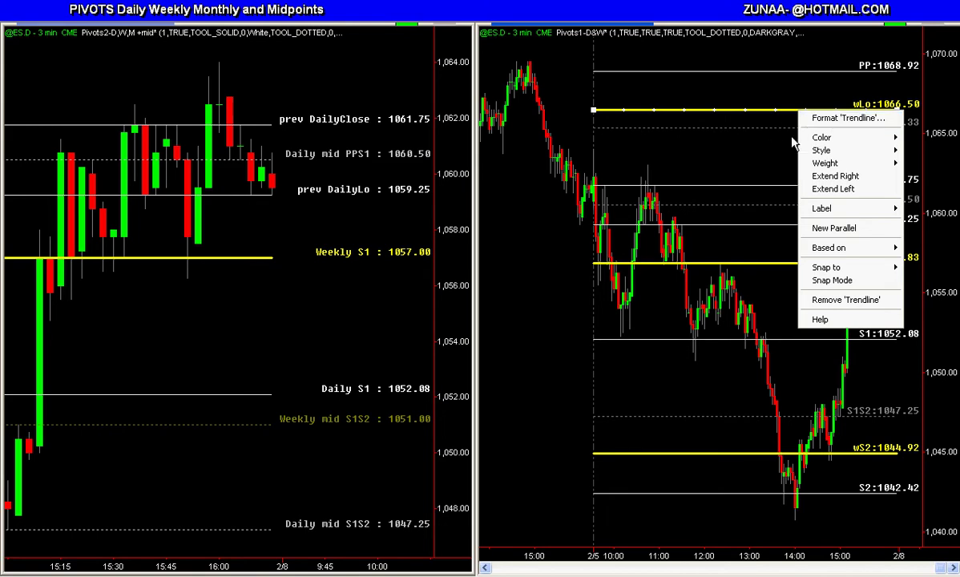
click(832, 120)
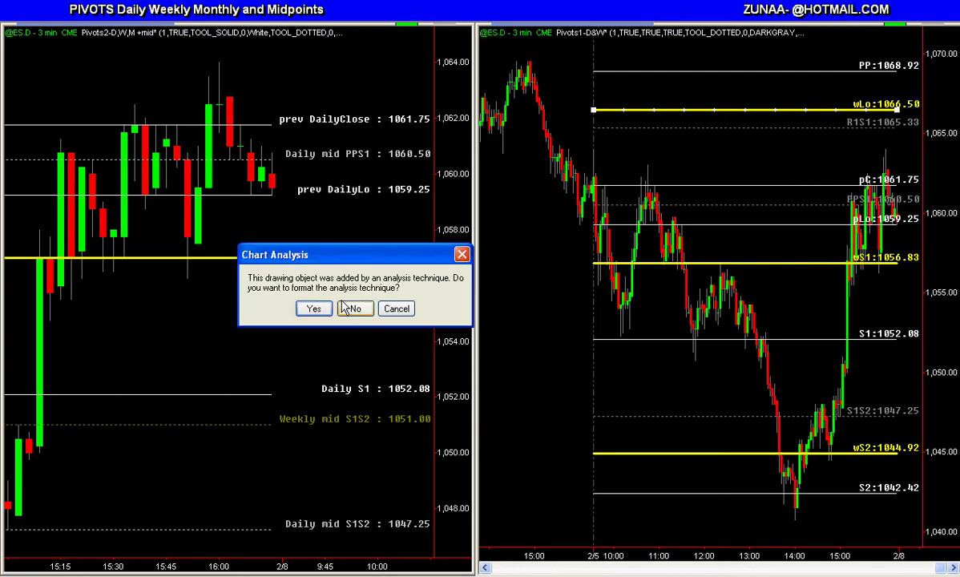
click(295, 289)
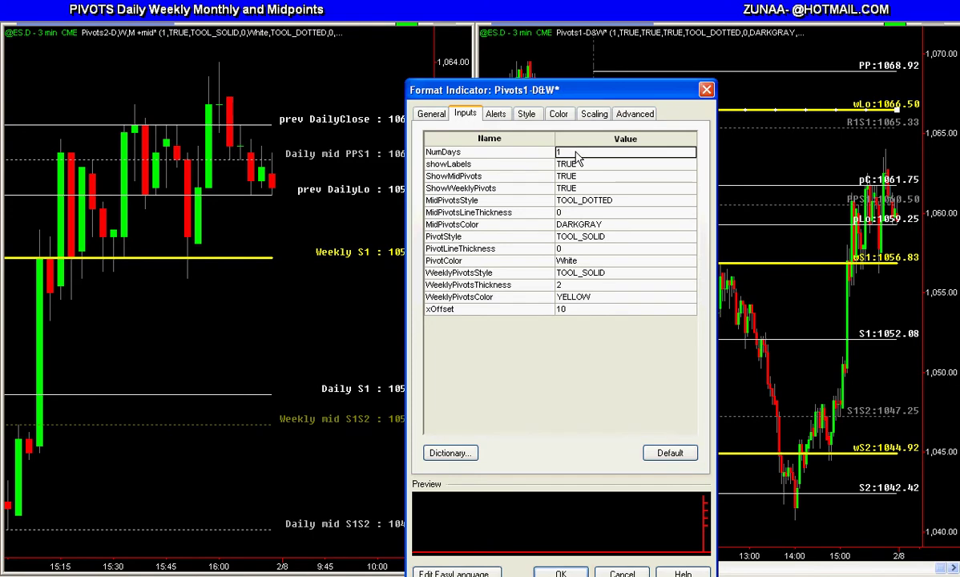
drag(638, 90, 419, 57)
click(346, 137)
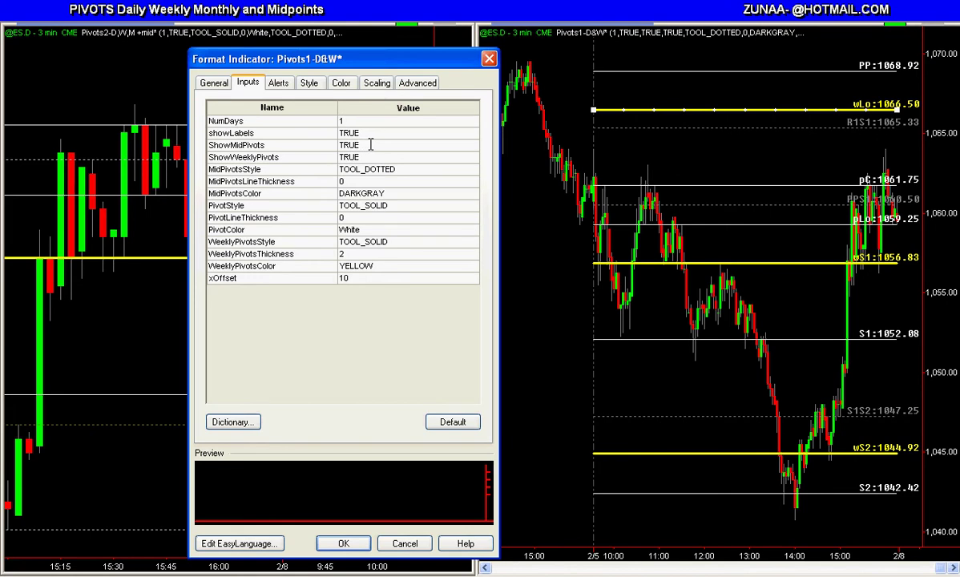
click(370, 145)
click(367, 157)
key(BackSpace)
key(BackSpace)
key(BackSpace)
key(BackSpace)
text(FAlse)
click(343, 544)
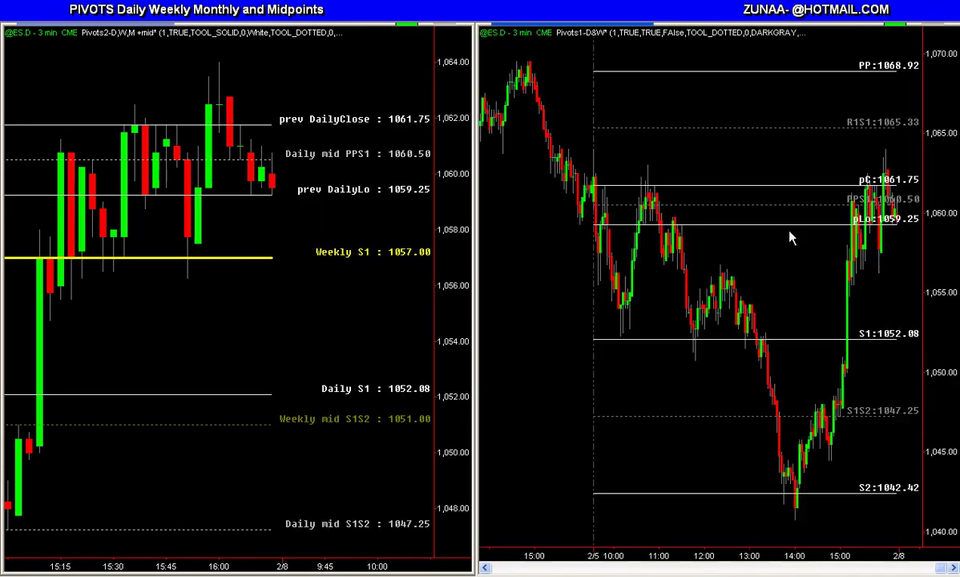
Step: From the R1S1 line, set the Pivots1-D&W input ShowMidPivots to False and apply
right_click(723, 122)
click(745, 131)
click(319, 311)
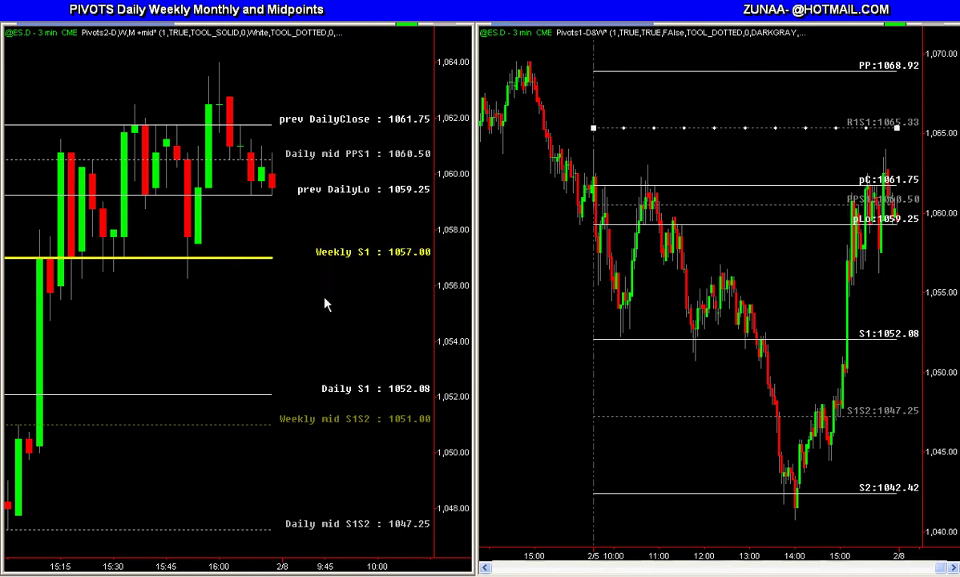
click(361, 147)
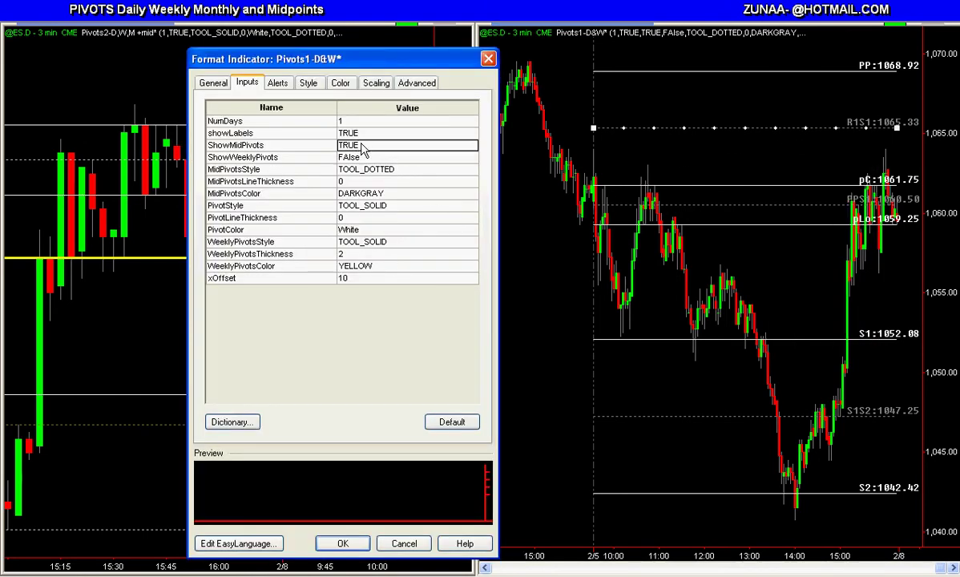
key(BackSpace)
key(BackSpace)
key(BackSpace)
key(BackSpace)
text(False)
key(Return)
click(344, 544)
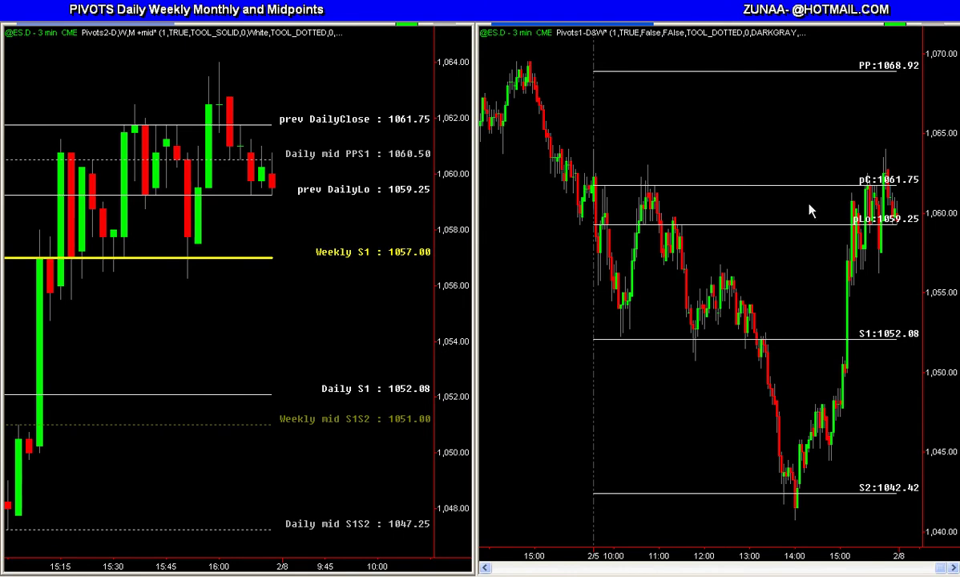
Step: Set ShowWeeklyPivots back to TRUE on the Pivots1-D&W indicator
double_click(772, 187)
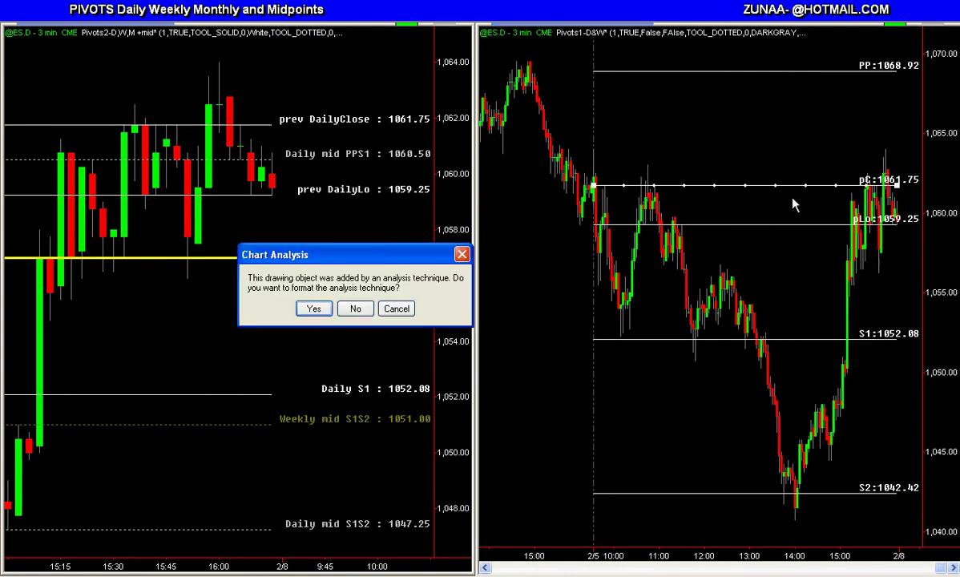
click(313, 308)
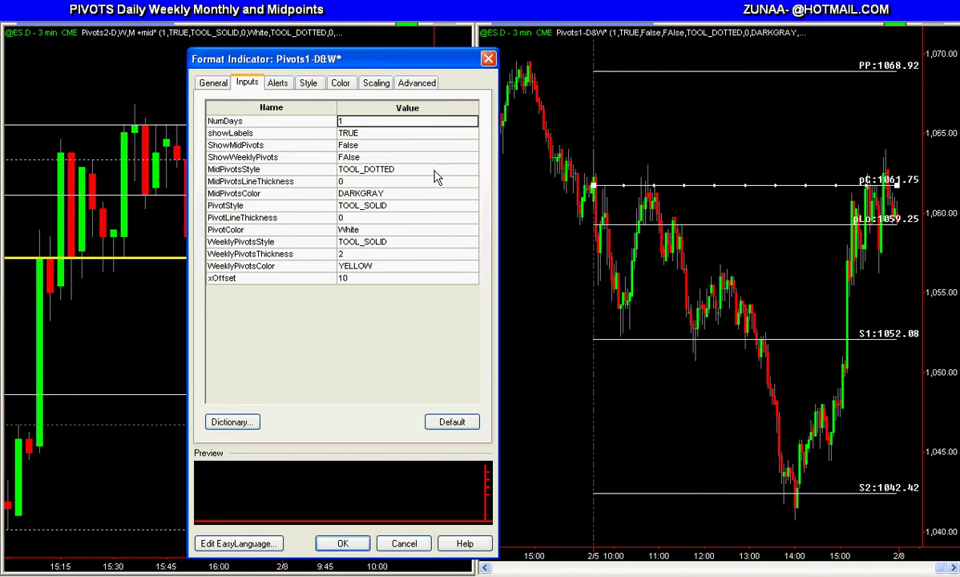
click(366, 157)
key(BackSpace)
key(BackSpace)
key(BackSpace)
key(BackSpace)
key(BackSpace)
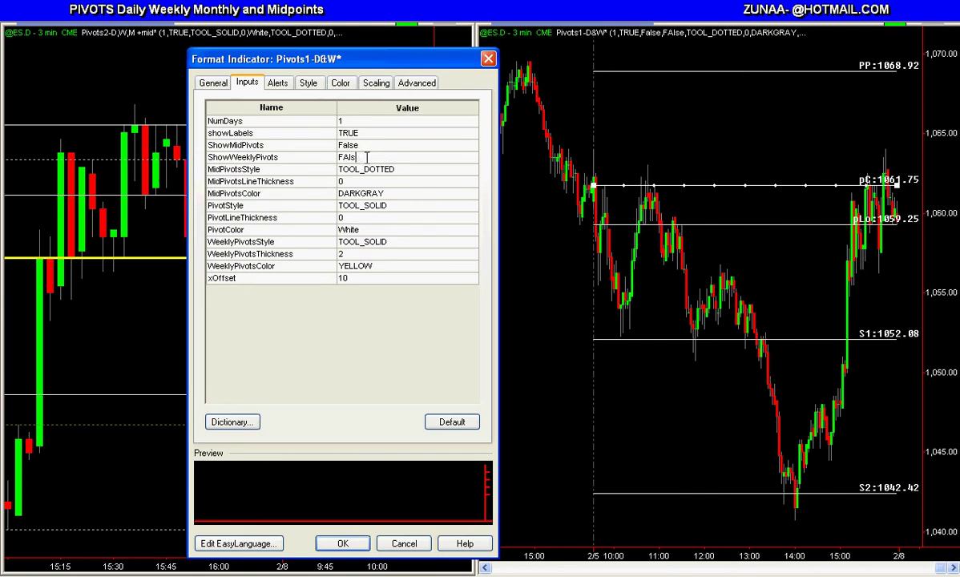
text(TRUE)
key(Return)
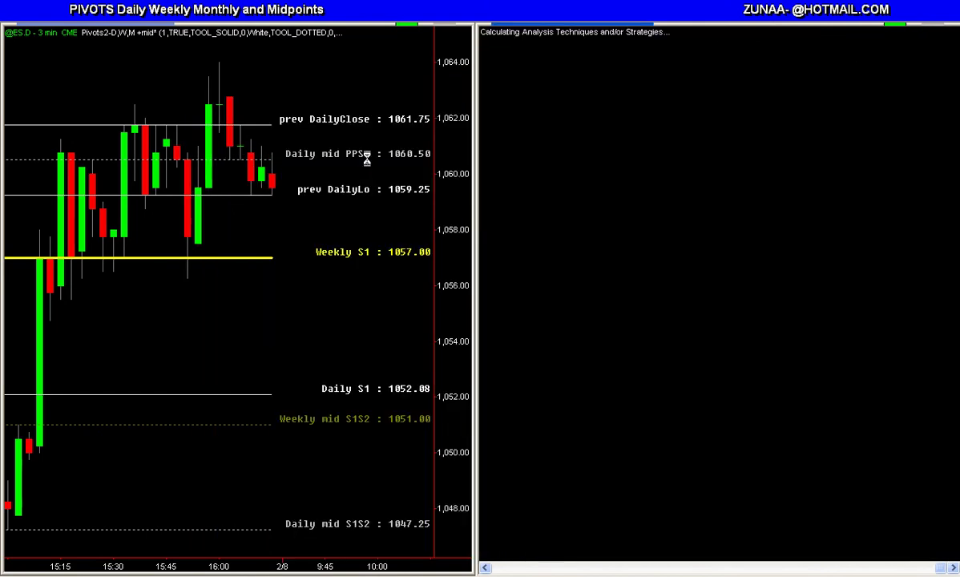
Step: Set ShowMidPivots back to TRUE on the Pivots1-D&W indicator
right_click(700, 122)
click(726, 128)
click(314, 308)
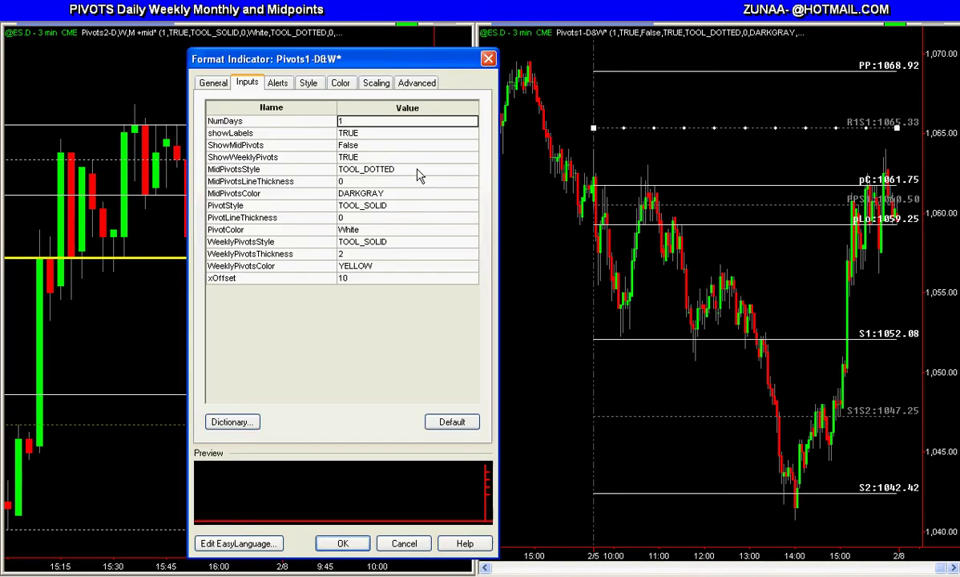
click(364, 146)
key(BackSpace)
key(BackSpace)
key(BackSpace)
key(BackSpace)
key(BackSpace)
text(TRUE)
key(Return)
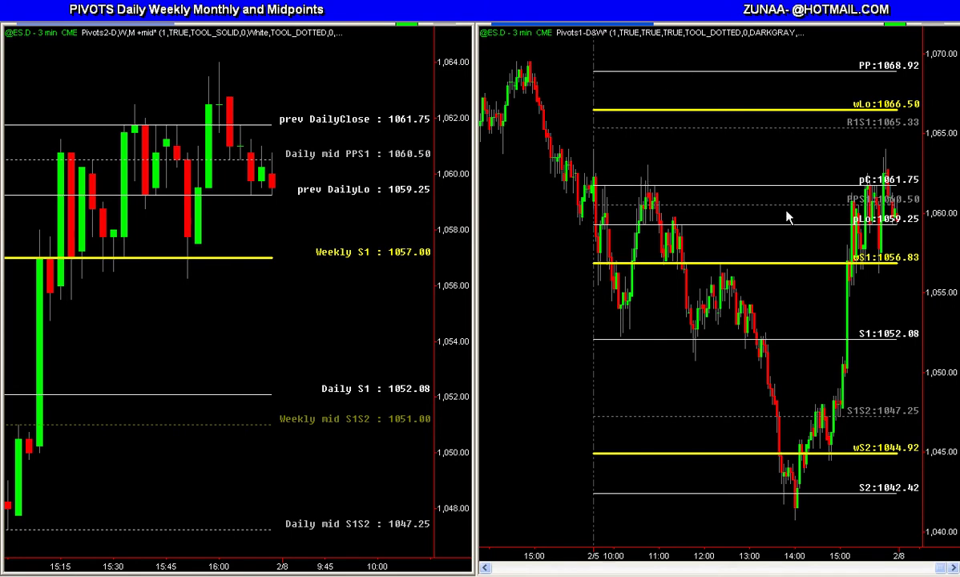
click(789, 128)
click(760, 173)
click(766, 71)
right_click(766, 72)
click(729, 78)
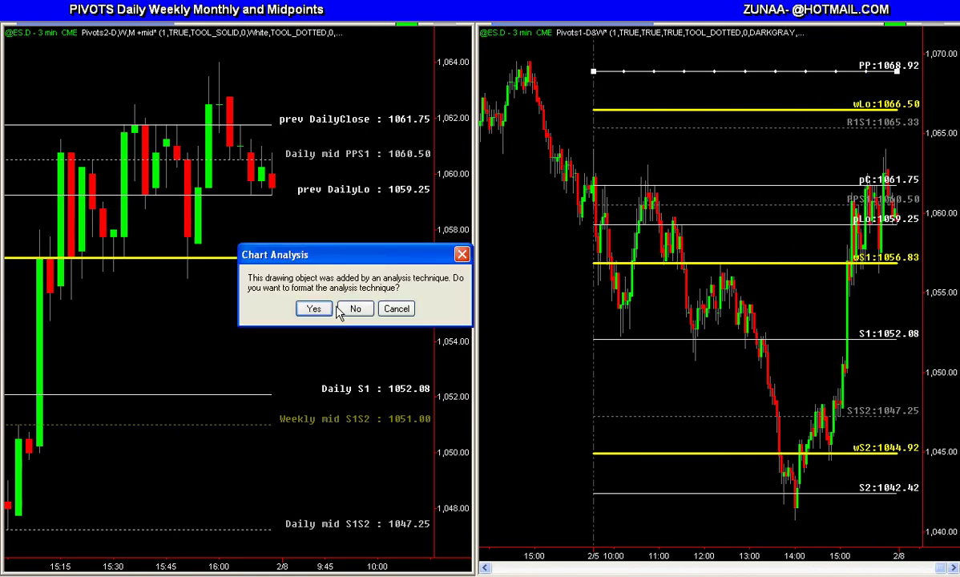
click(312, 308)
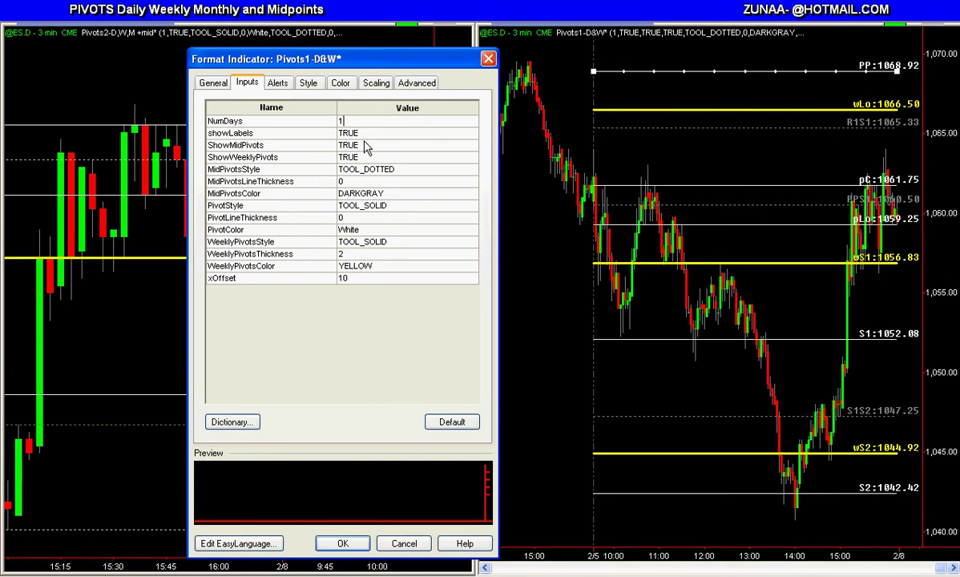
key(BackSpace)
text(5)
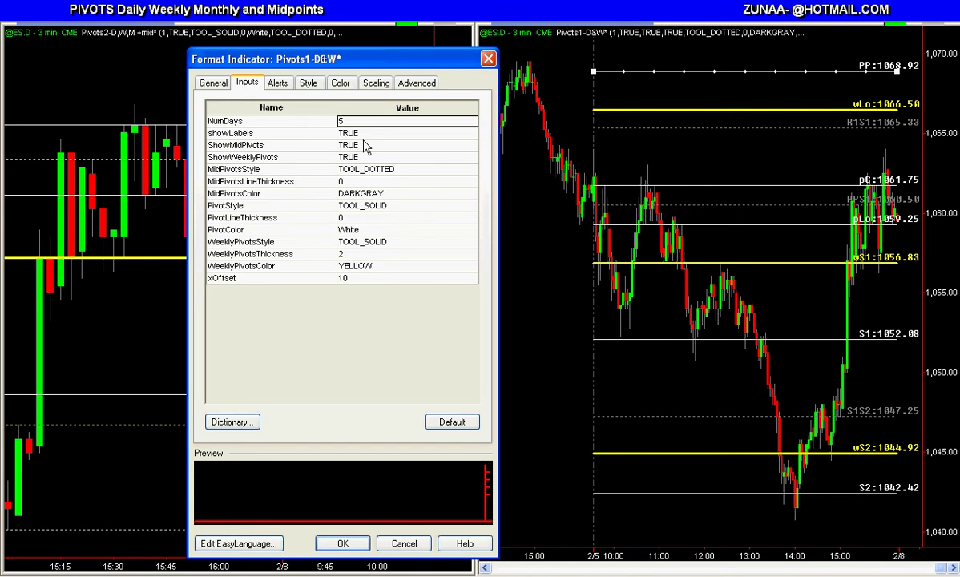
key(Return)
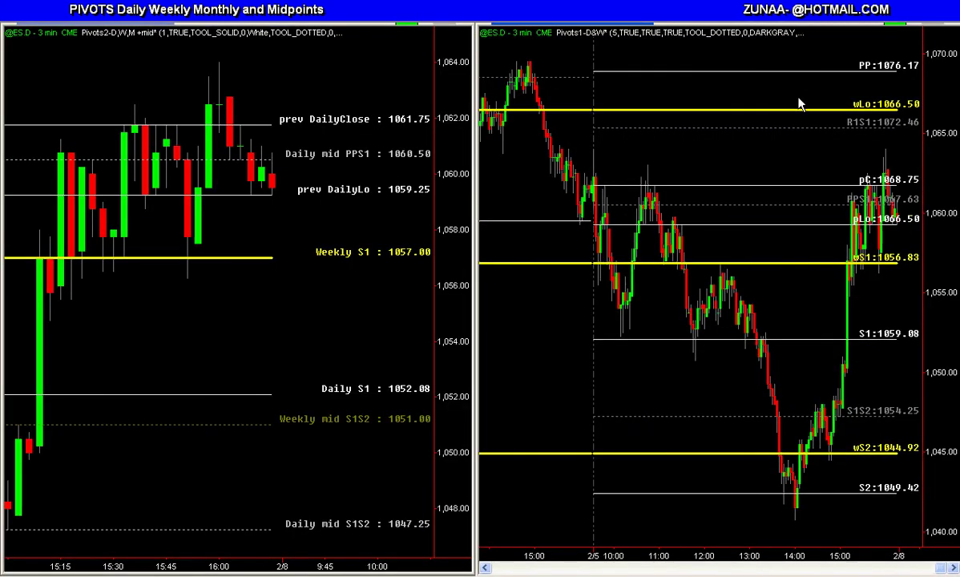
right_click(744, 103)
click(789, 110)
click(314, 309)
click(341, 121)
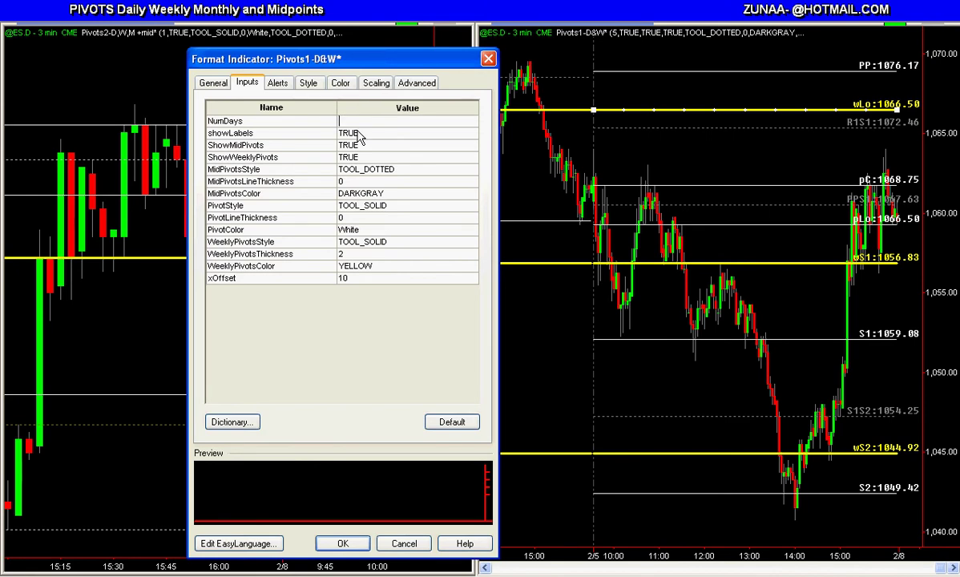
text(1)
key(Return)
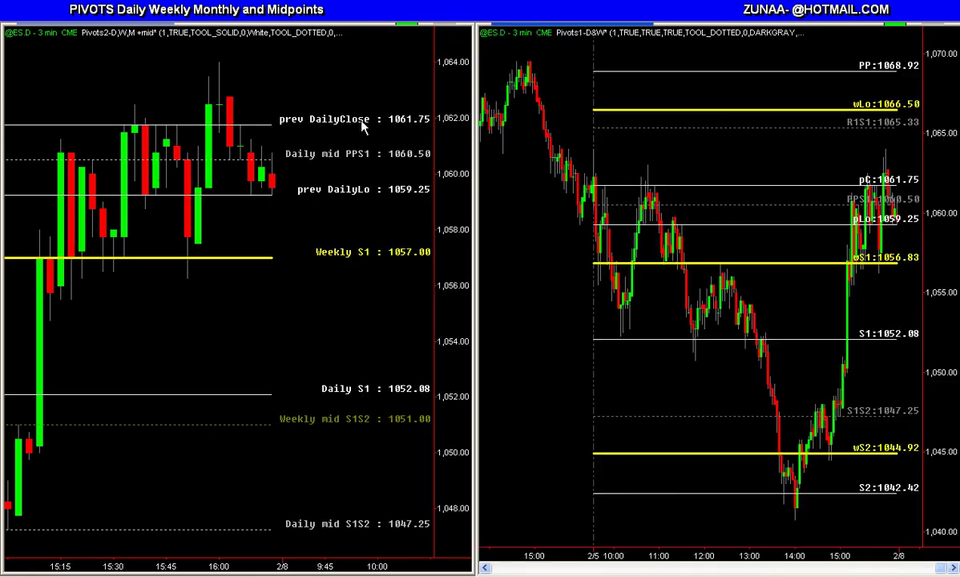
Step: Widen the right chart's bars three steps, then close the Format Window without changes
key(Up)
key(Up)
key(Up)
key(Up)
key(Up)
key(Up)
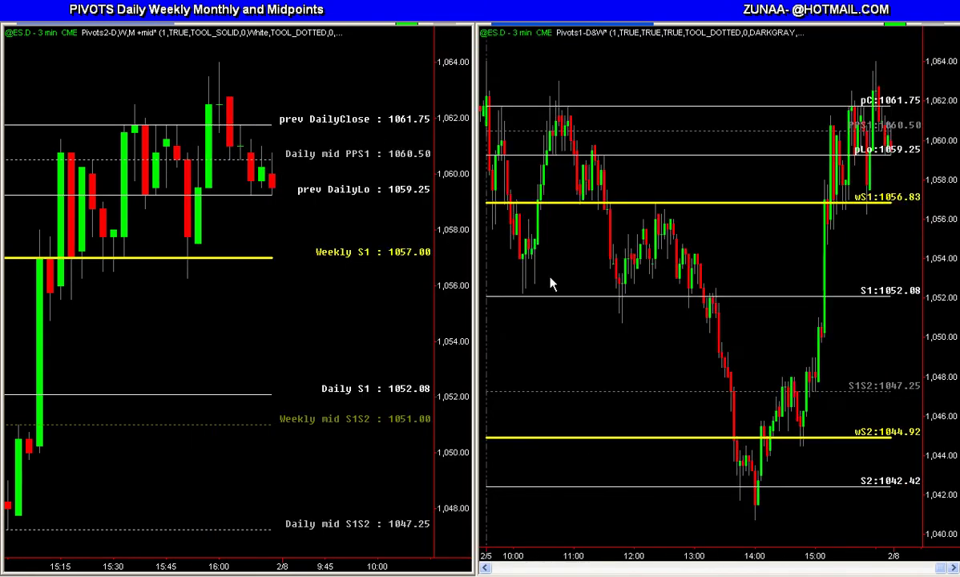
key(Up)
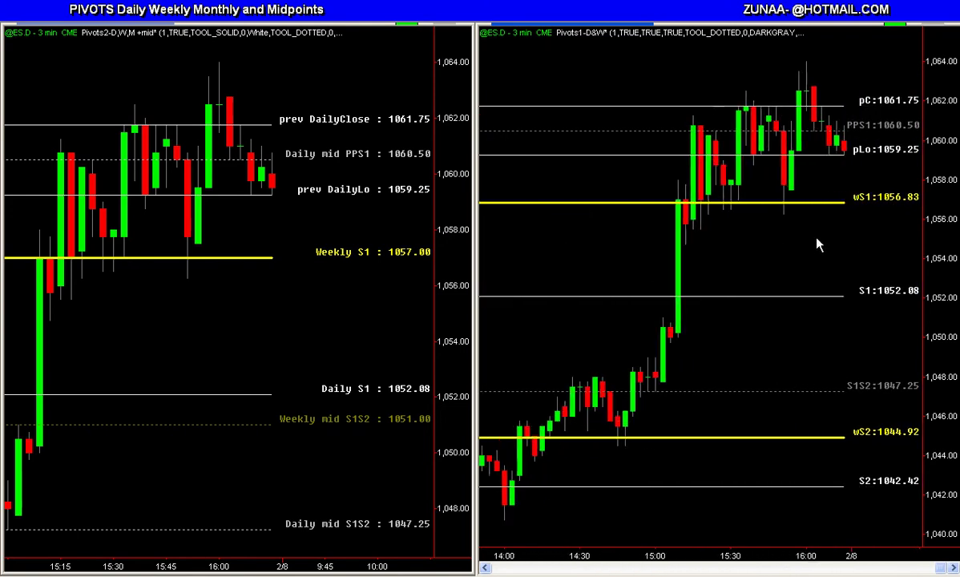
key(Up)
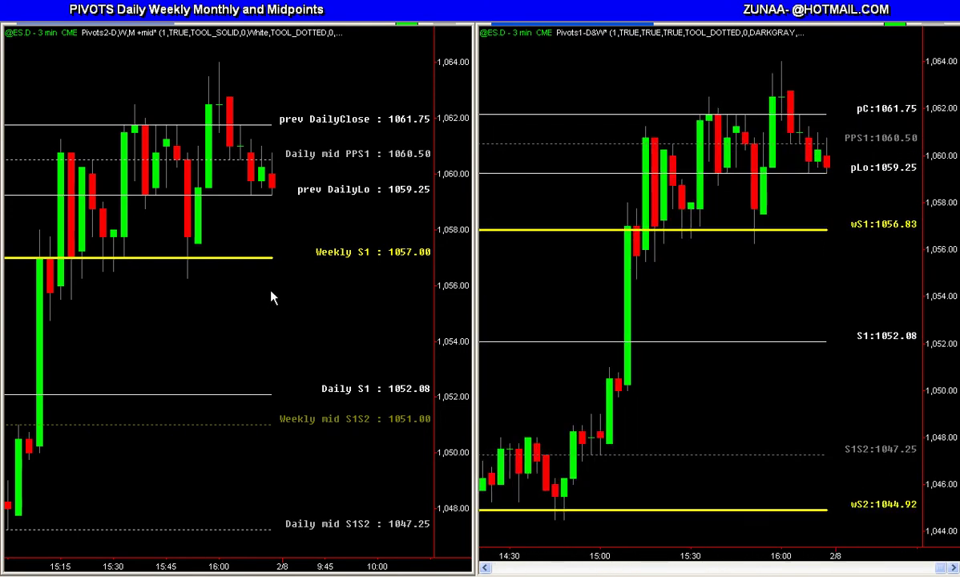
double_click(598, 84)
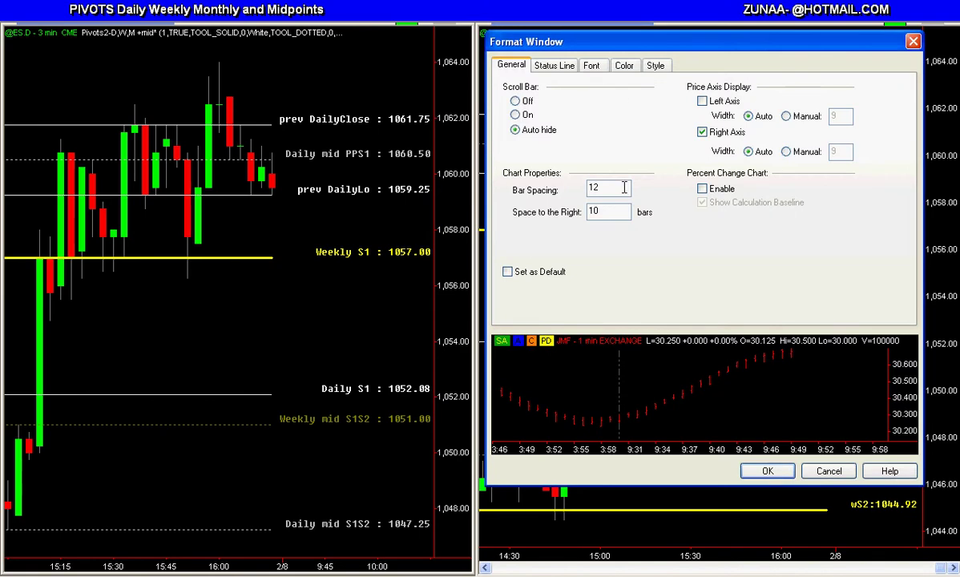
key(Escape)
Step: Compress the right chart back to 2/5, then widen its bars two steps
key(Down)
key(Down)
key(Down)
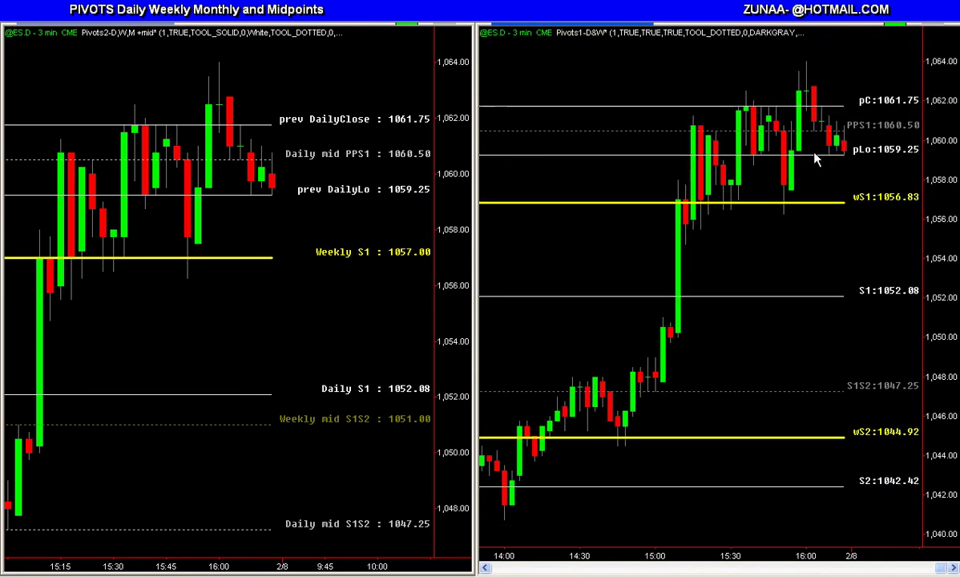
key(Down)
key(Down)
key(Down)
key(Down)
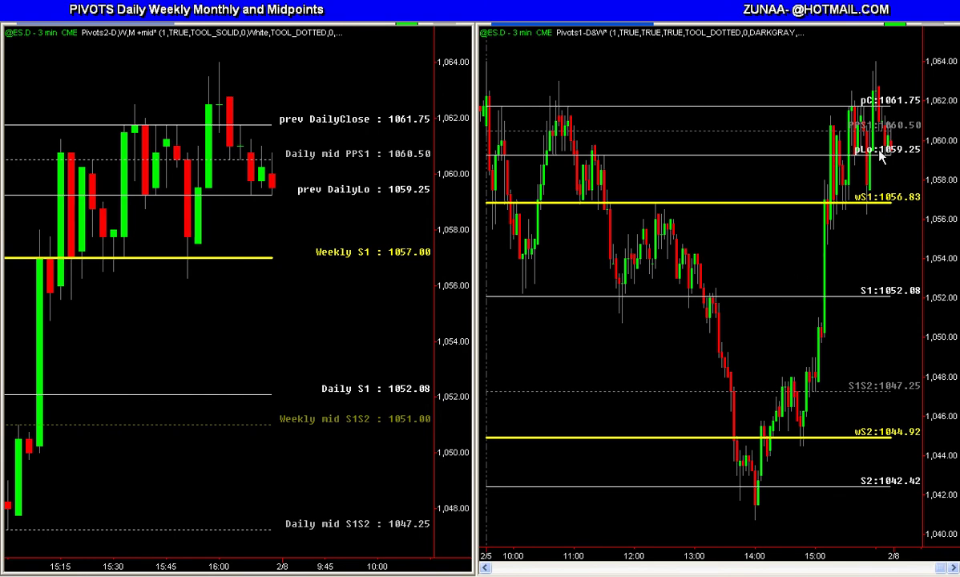
key(Up)
key(Up)
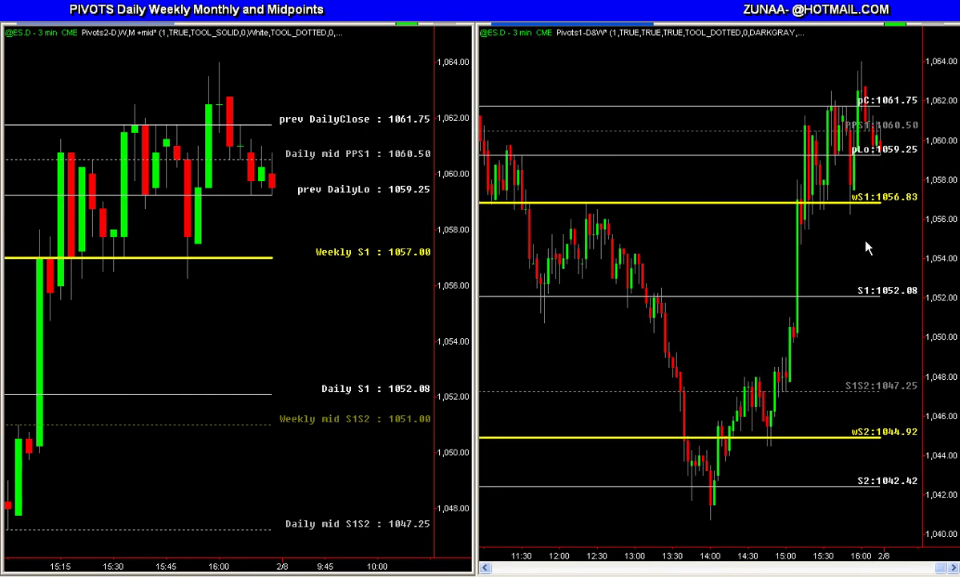
key(Up)
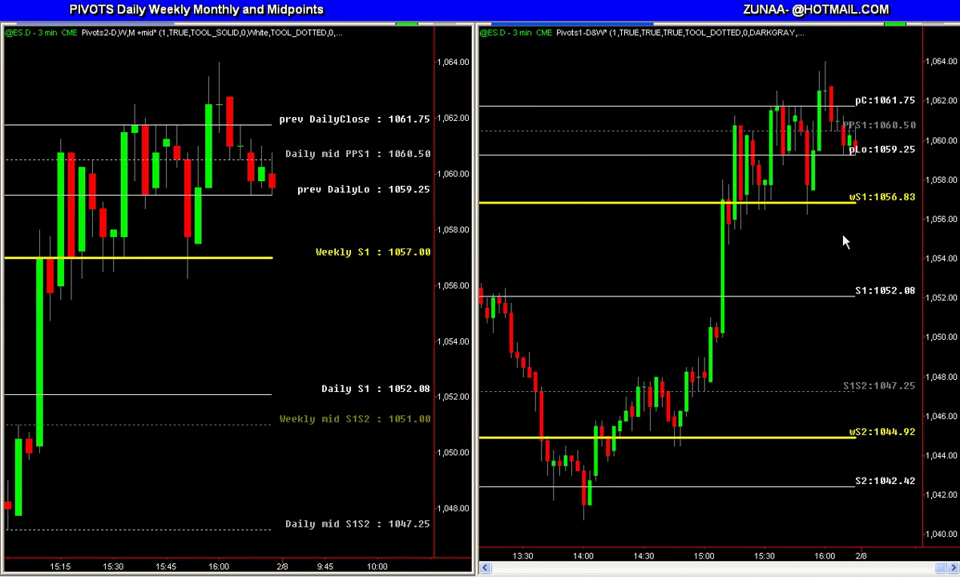
double_click(787, 239)
Step: Move the Format Window aside and set the right chart's Space to the Right to 4
drag(728, 41, 303, 101)
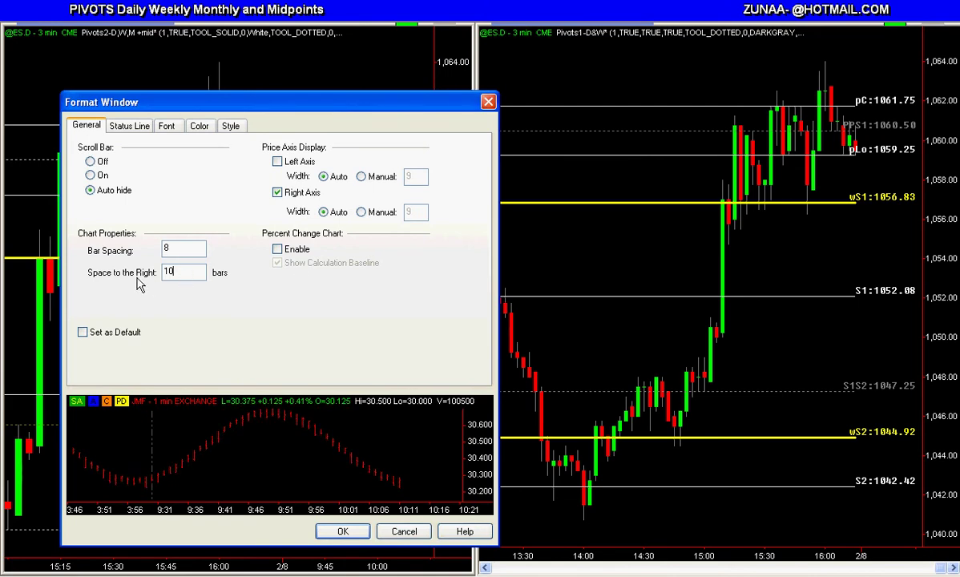
click(487, 103)
double_click(639, 80)
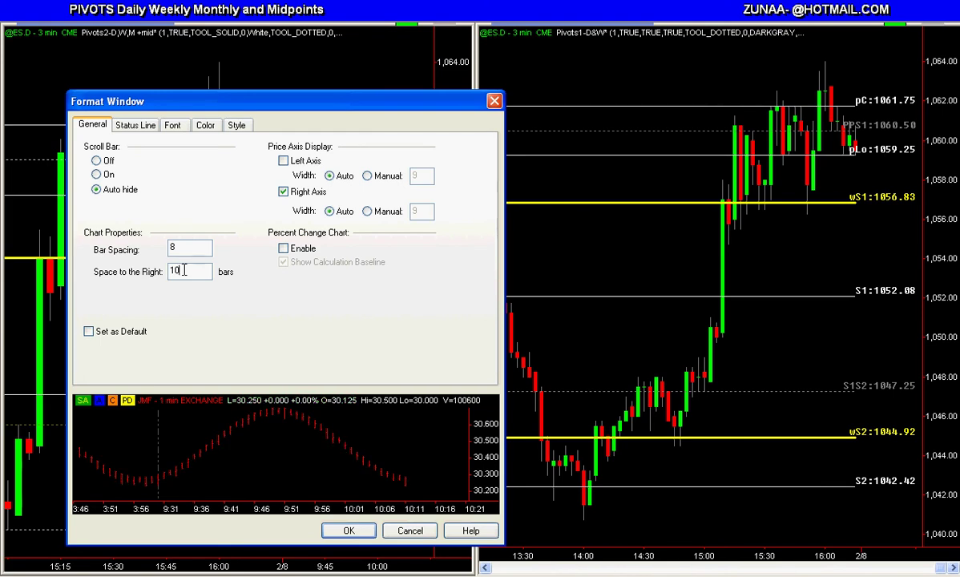
double_click(184, 271)
key(BackSpace)
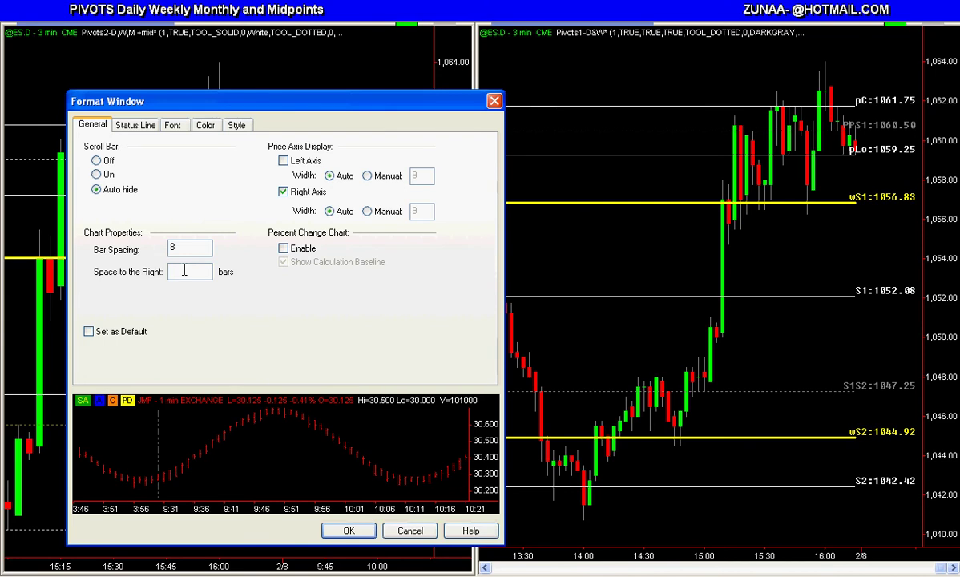
text(4)
key(Return)
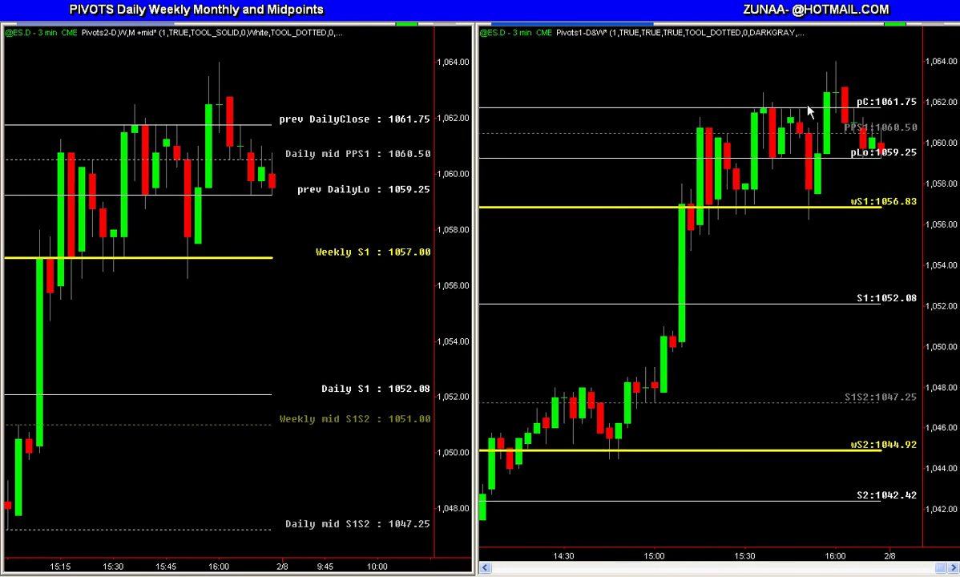
Step: Change the right chart's Space to the Right to 15 bars
right_click(808, 107)
double_click(750, 66)
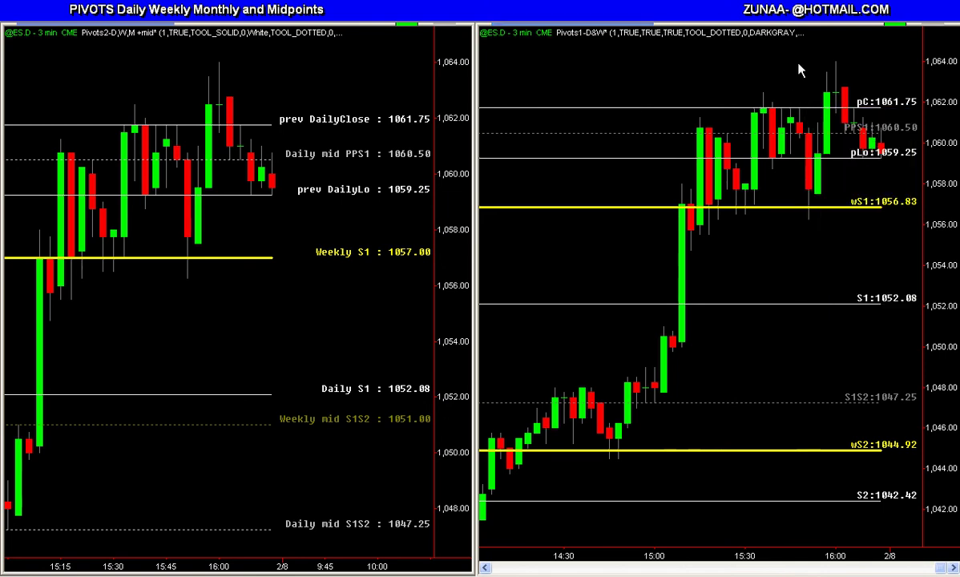
text(15)
key(Return)
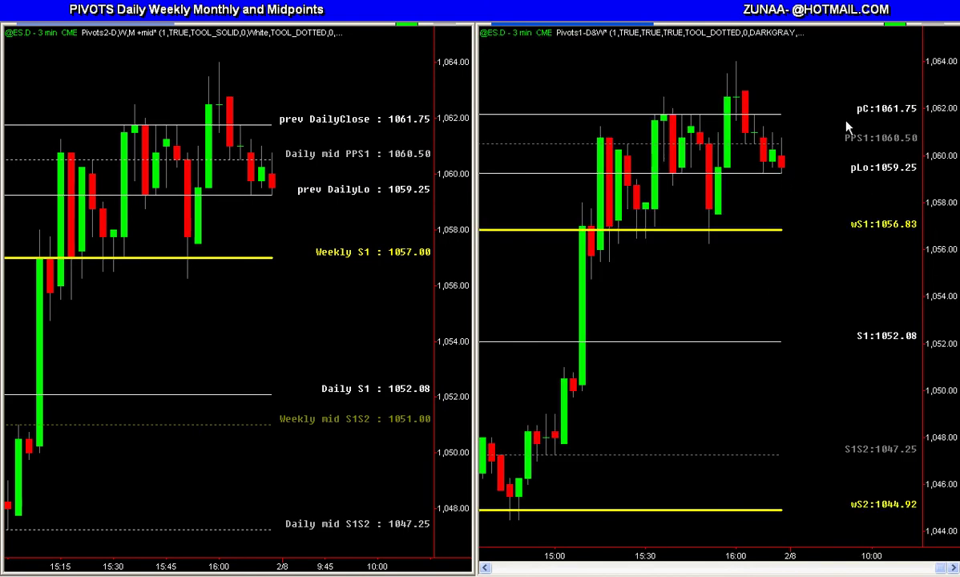
right_click(709, 104)
click(731, 114)
Step: Set showLabels to FALSE on the right chart's Pivots1-D&W indicator
click(313, 309)
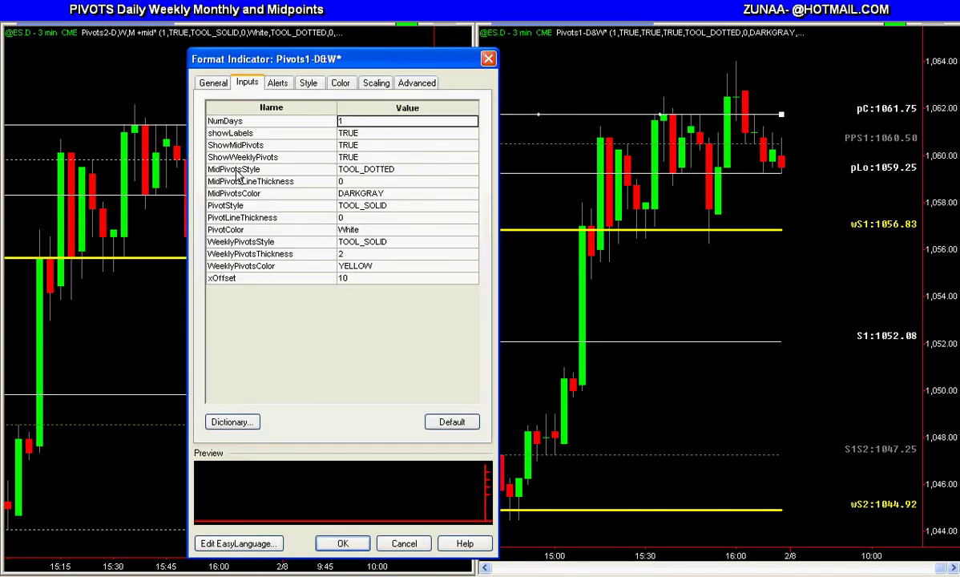
click(364, 134)
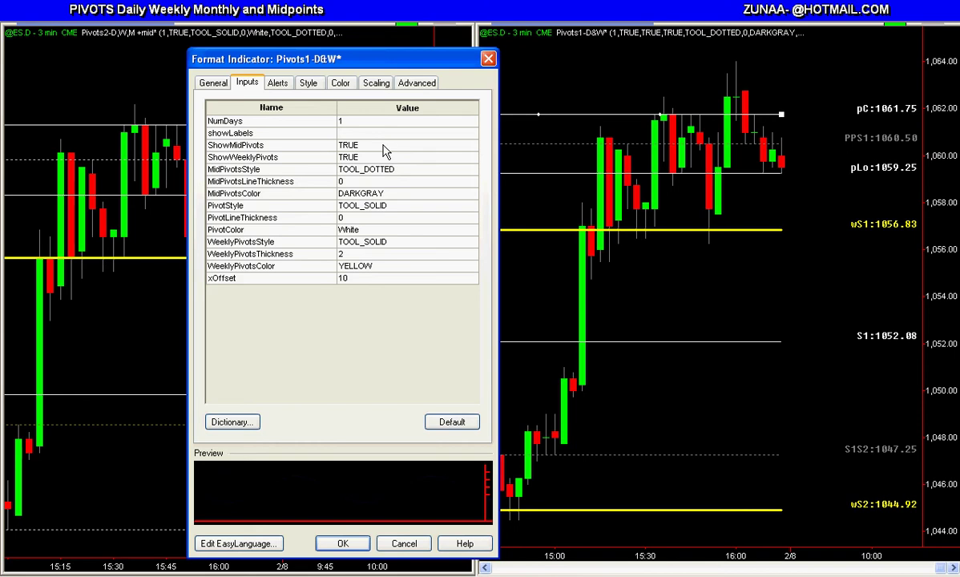
key(Return)
key(Return)
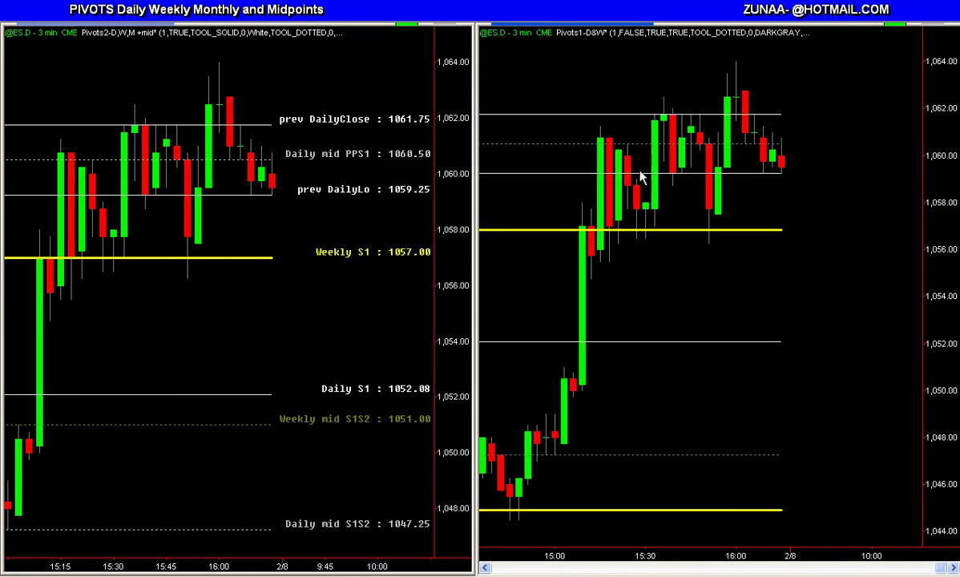
Step: Compress the right chart to show bars back to 11:30
key(Down)
key(Down)
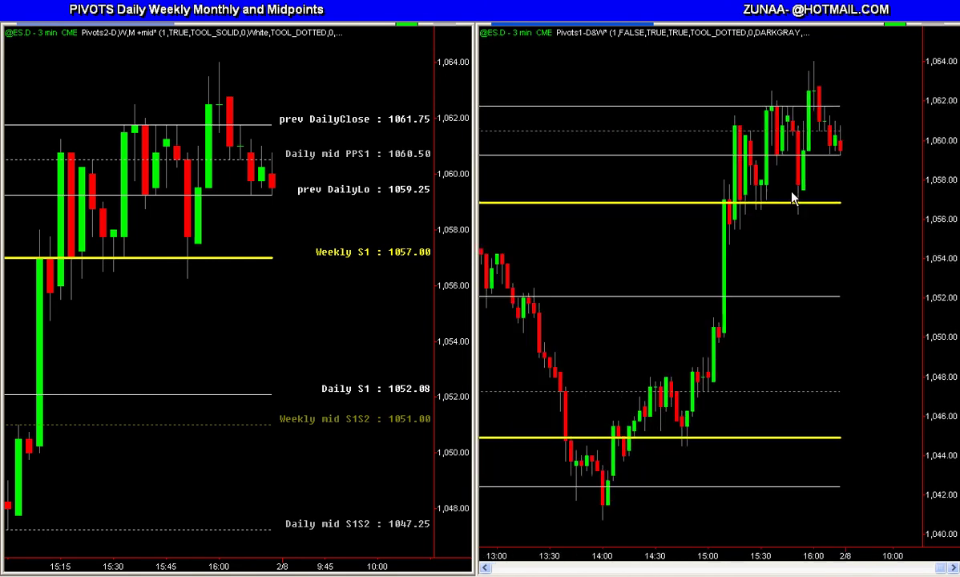
key(Down)
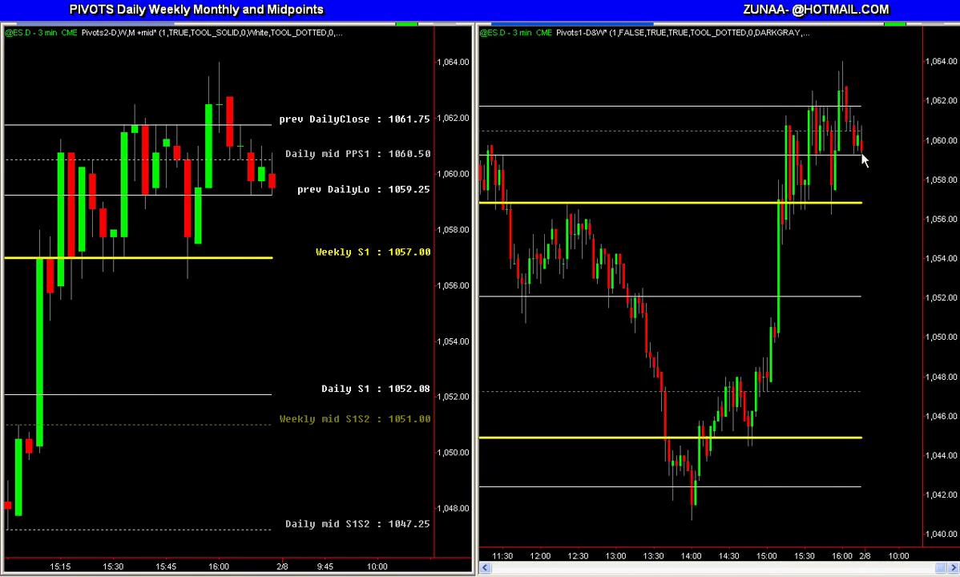
right_click(767, 157)
click(801, 160)
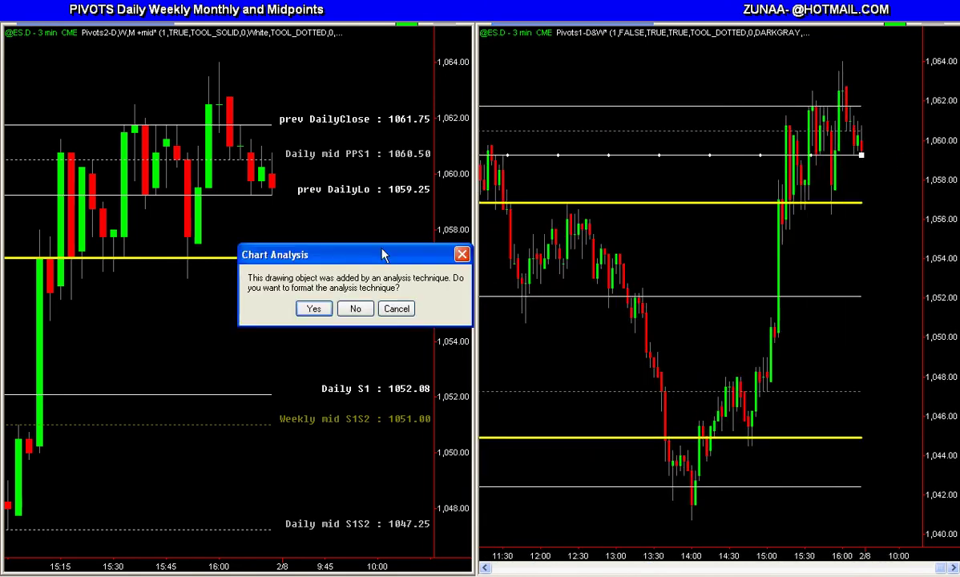
Step: Set showLabels back to TRUE on the Pivots1-D&W indicator
click(314, 308)
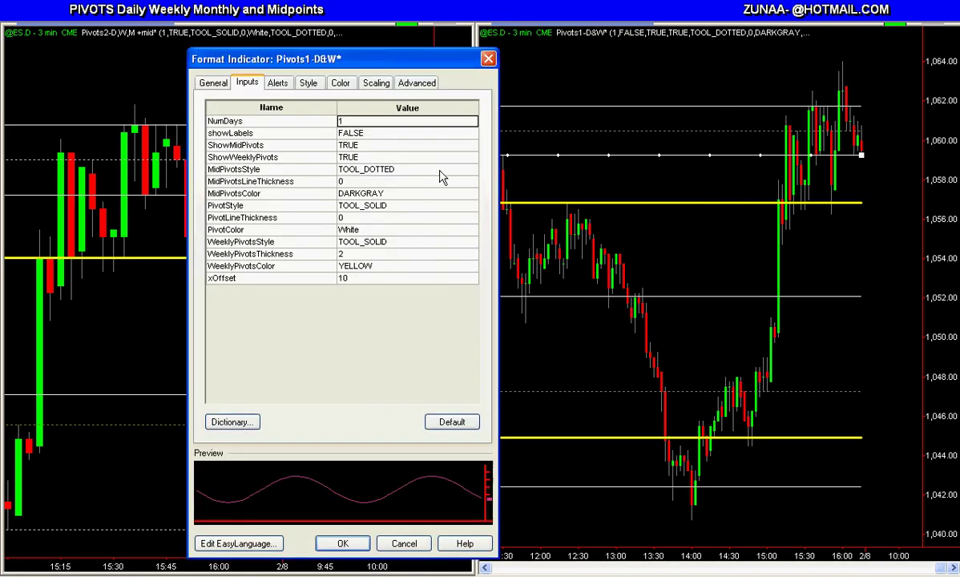
click(368, 134)
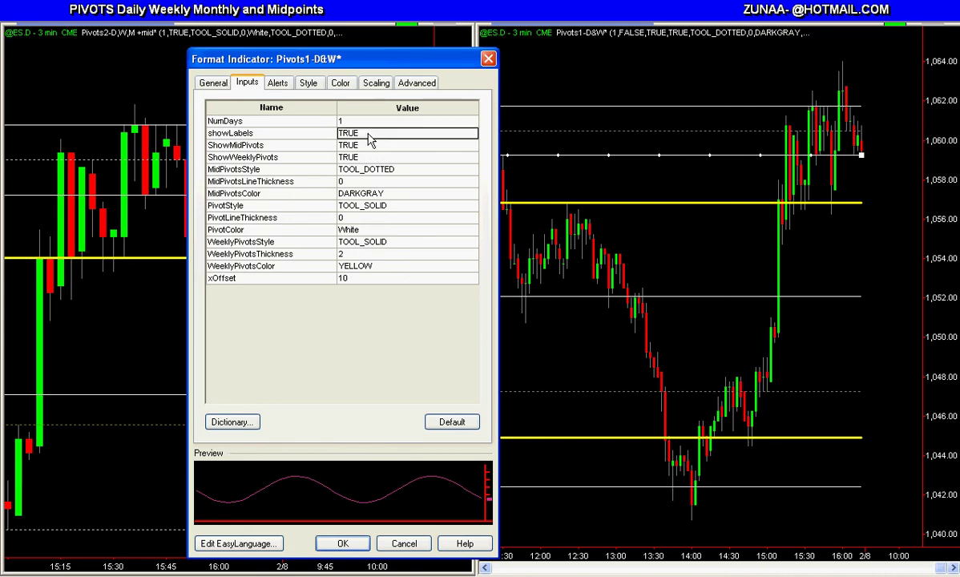
key(Return)
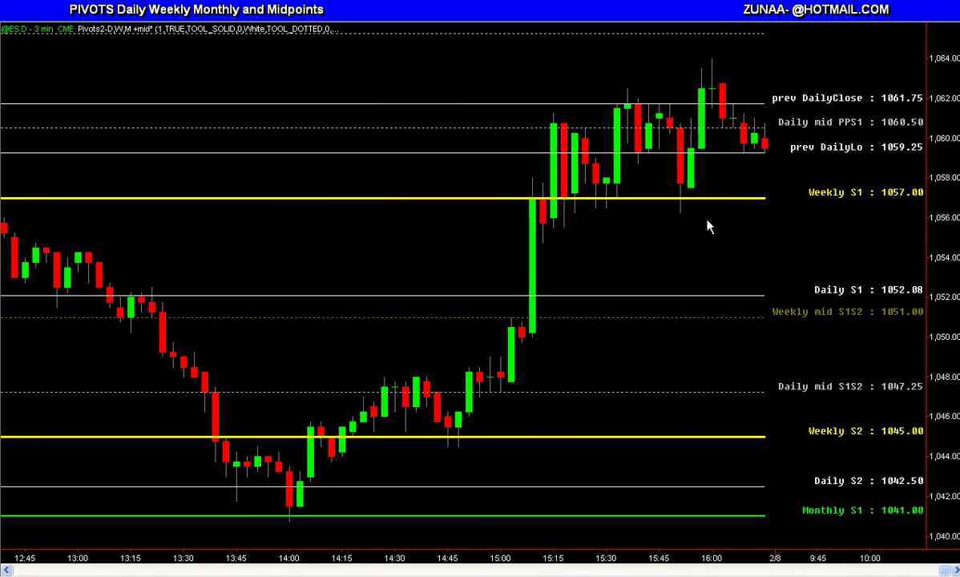
Step: Zoom out the Pivots2-D,W,M +mid chart, delete a dotted pivot line, and compress toward 2/5
scroll(699, 232, down, 4)
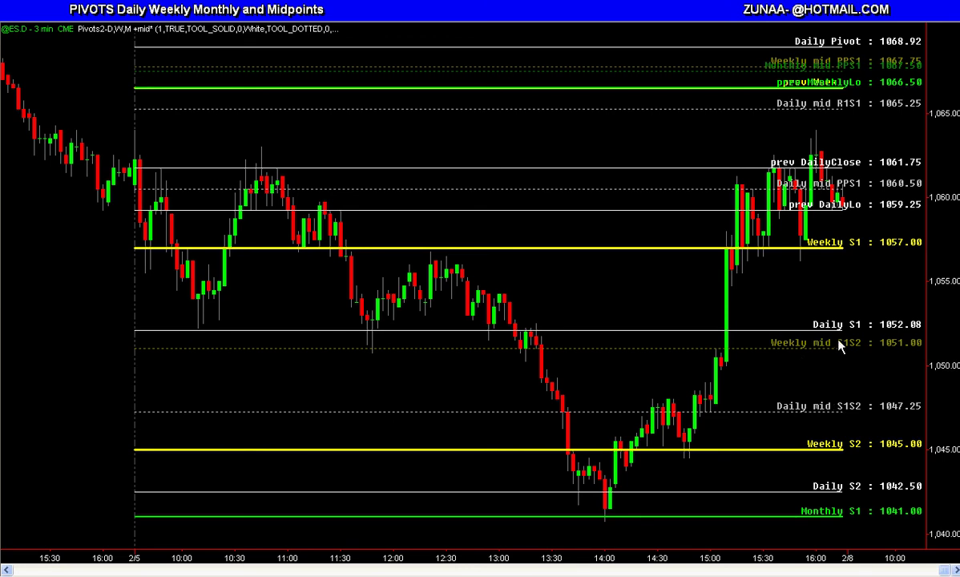
click(725, 80)
key(Delete)
key(Down)
key(Down)
key(Down)
key(Down)
Step: From the prev DailyClose line, set the Pivots2-D,W,M +mid input ShowLabels to False
right_click(754, 170)
click(774, 173)
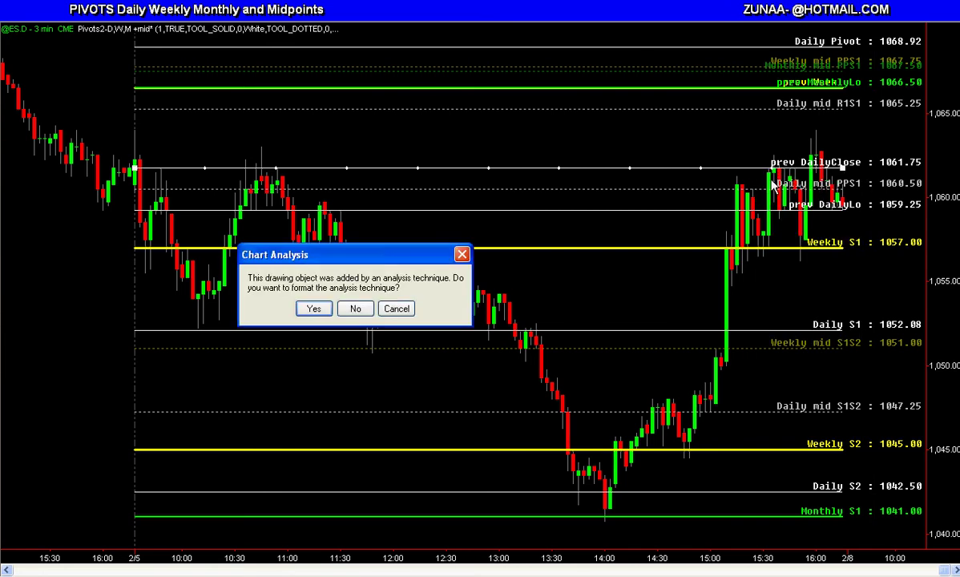
click(313, 310)
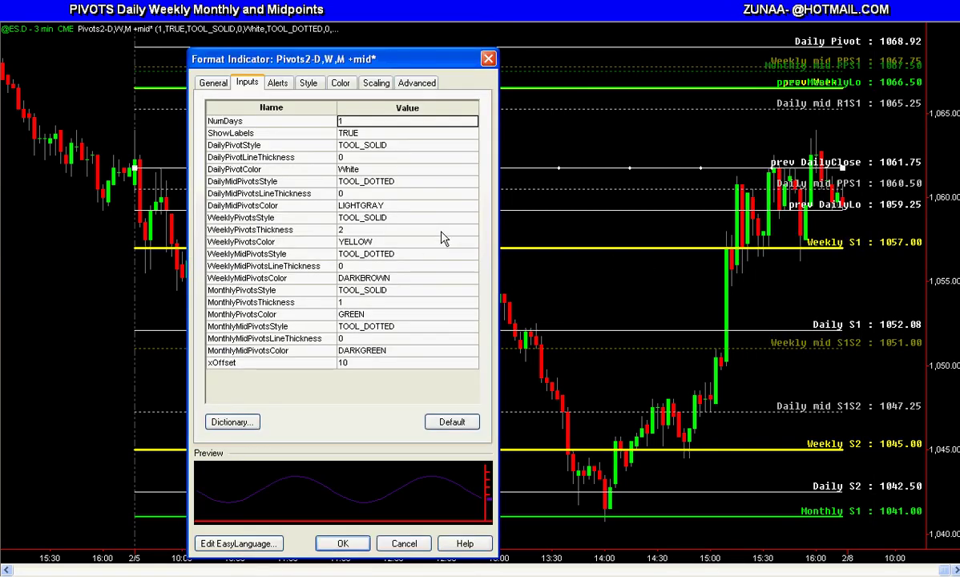
click(360, 130)
click(361, 133)
key(BackSpace)
key(BackSpace)
key(BackSpace)
text(False)
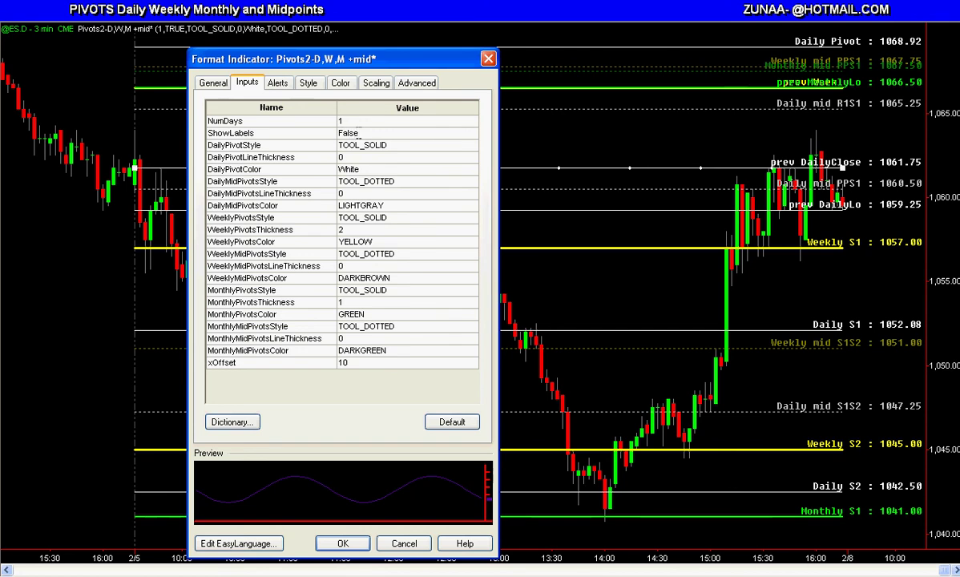
key(Return)
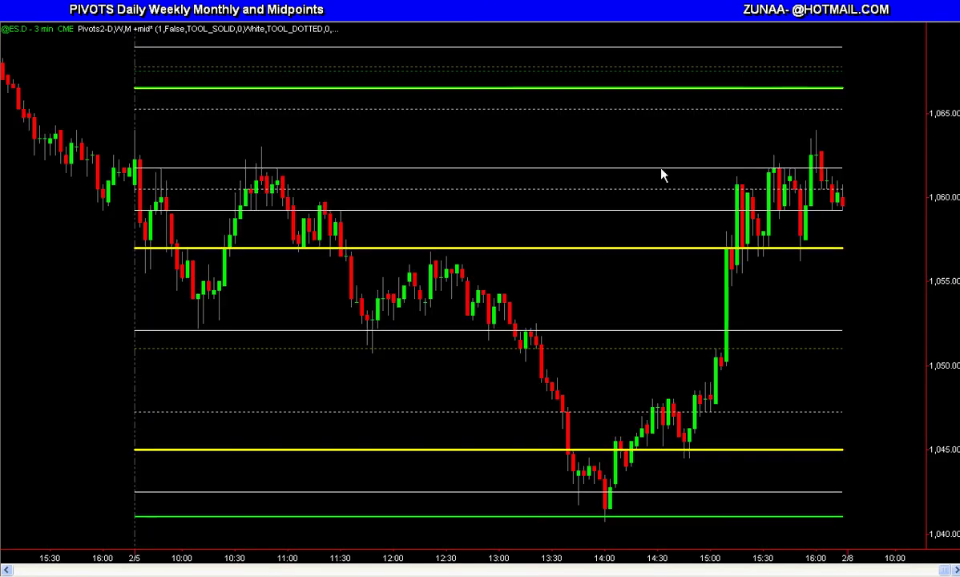
Step: Open the Pivots2-D,W,M +mid indicator settings from a pivot line and start editing ShowLabels
right_click(691, 170)
click(710, 178)
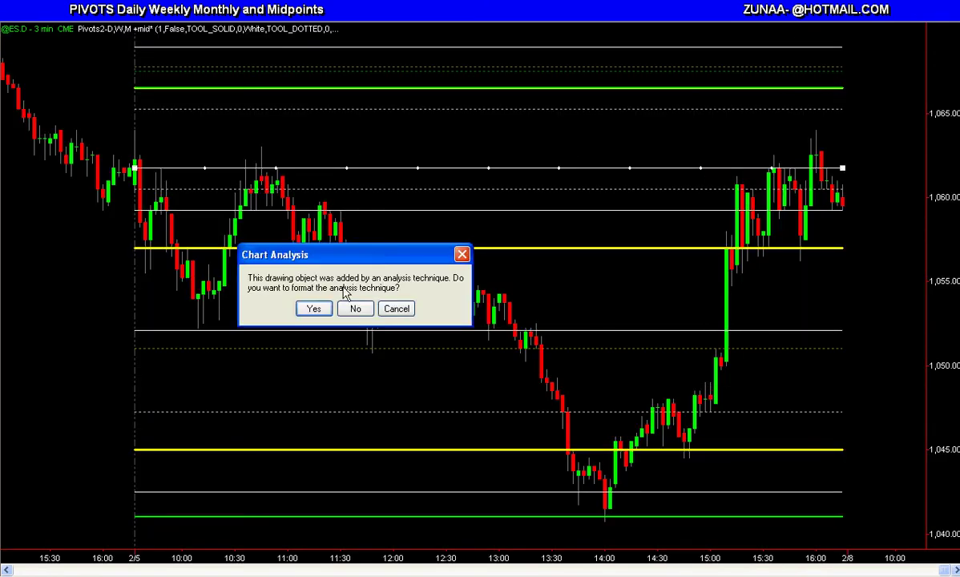
click(309, 308)
click(368, 133)
text(Fal)
key(BackSpace)
key(BackSpace)
key(BackSpace)
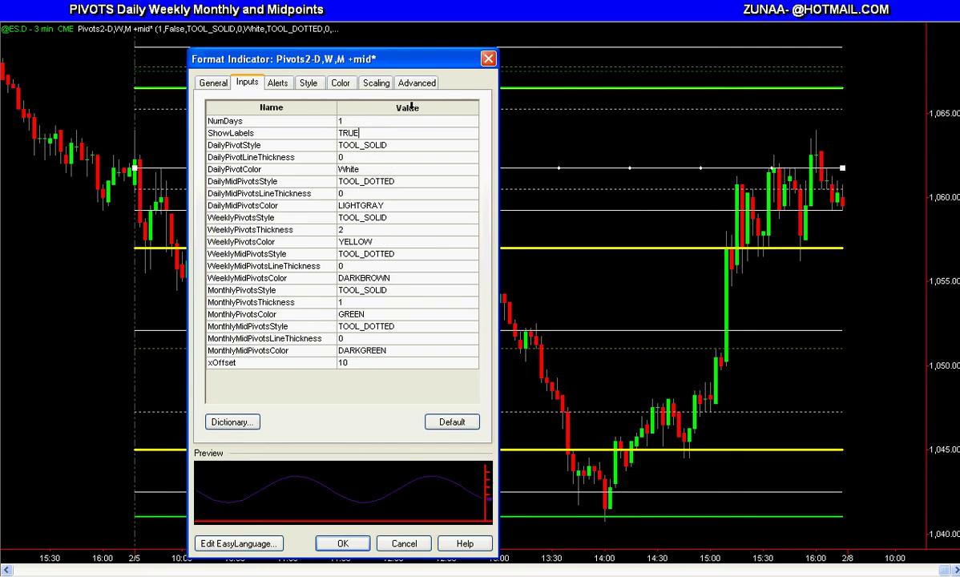
Step: Check the indicator's axis scaling options, then close the settings without changes
click(376, 83)
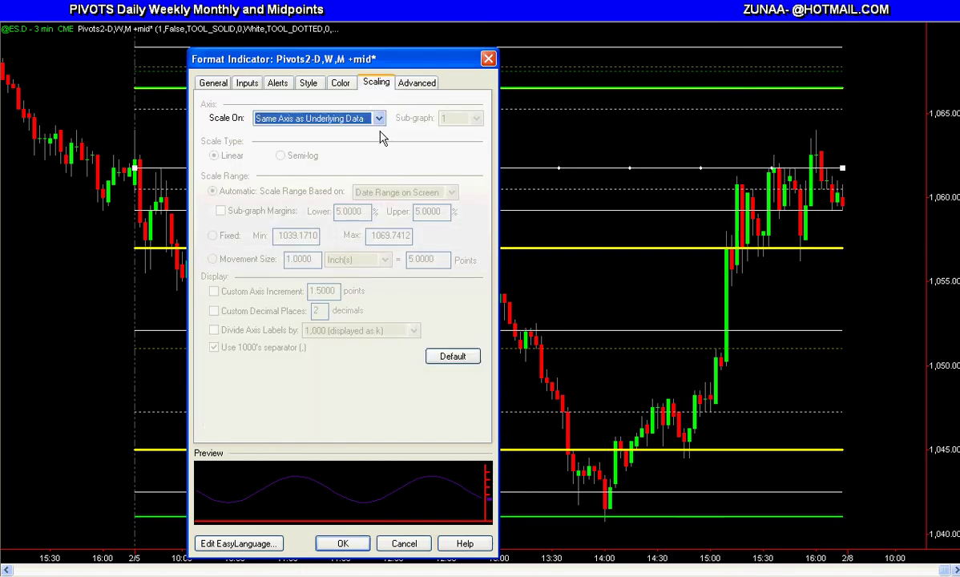
click(380, 118)
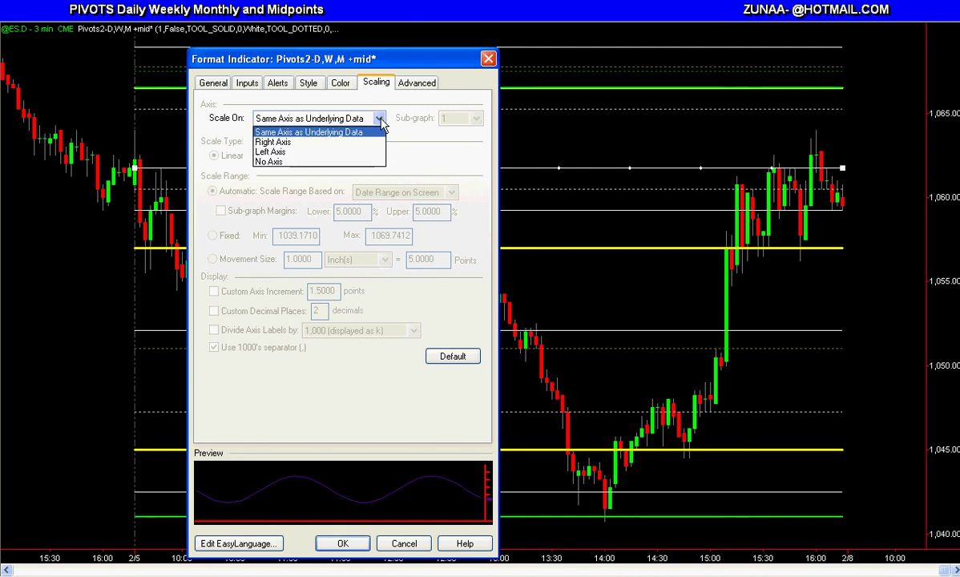
click(381, 120)
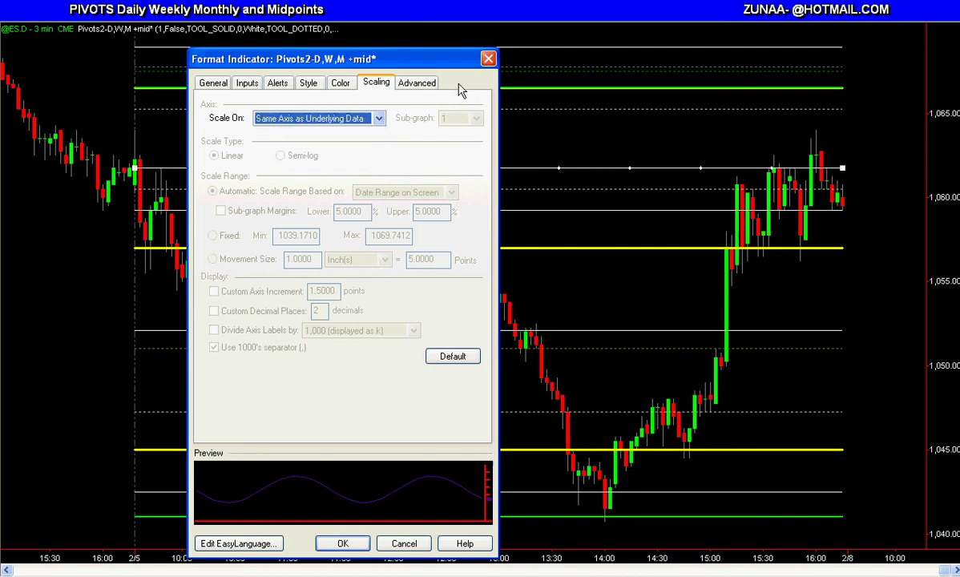
click(488, 59)
Step: Set ShowLabels to TRUE from the green monthly pivot line so labels reappear on all lines
click(875, 124)
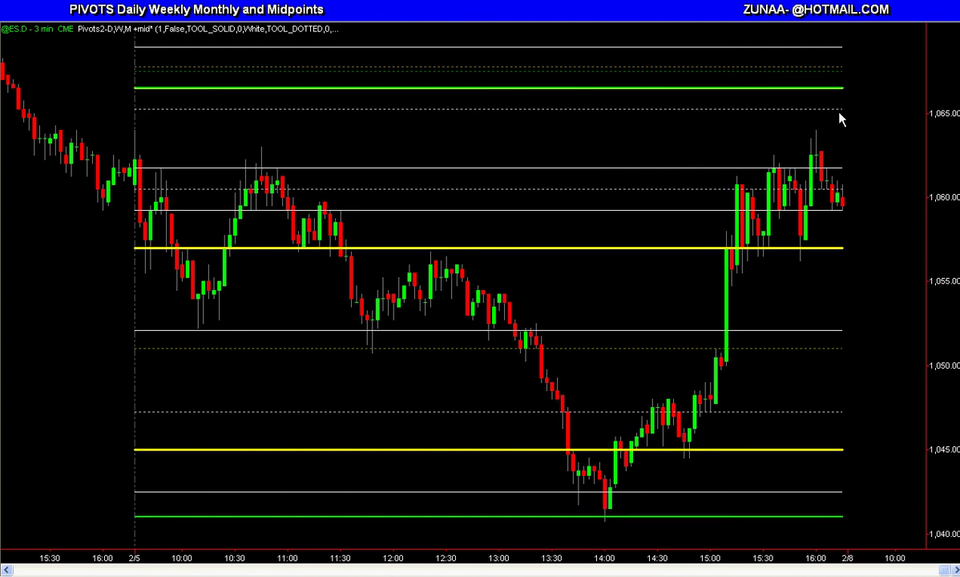
right_click(748, 88)
click(773, 96)
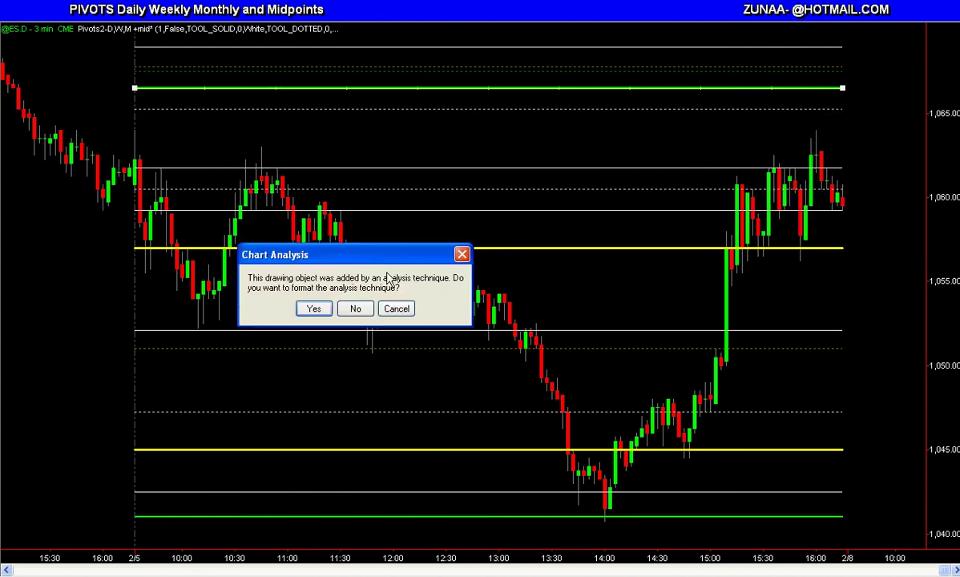
click(319, 310)
click(357, 134)
key(BackSpace)
key(BackSpace)
key(BackSpace)
key(BackSpace)
text(TRUE)
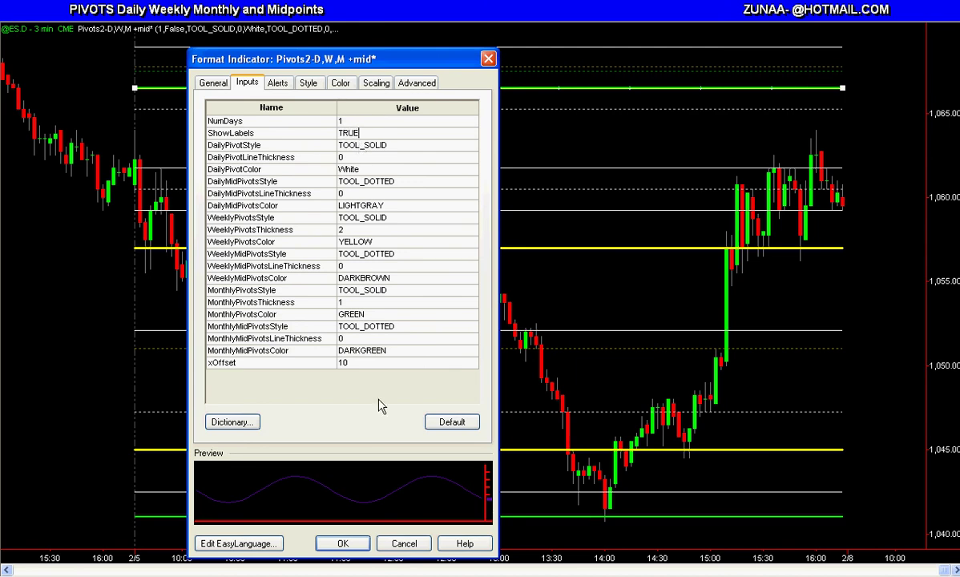
click(343, 543)
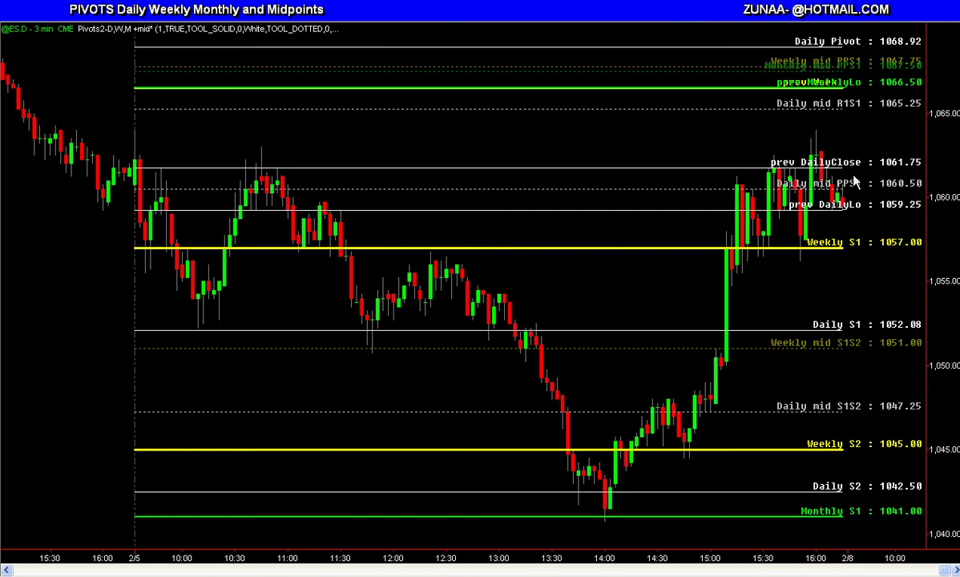
key(Up)
key(Up)
key(Up)
key(Up)
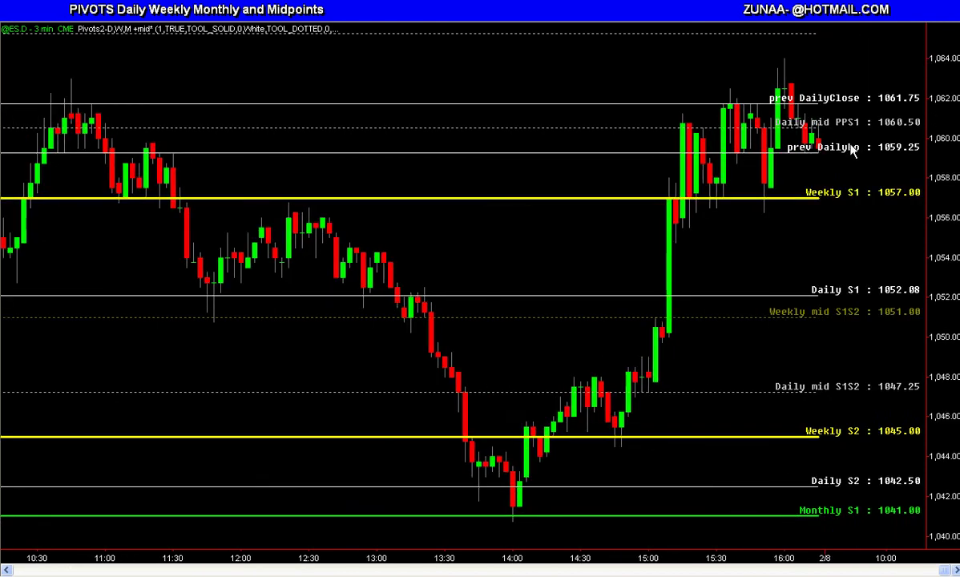
Step: Change the Pivots2-D,W,M +mid NumDays to 5 and zoom out to review the multi-day pivots
right_click(664, 102)
click(683, 107)
click(314, 309)
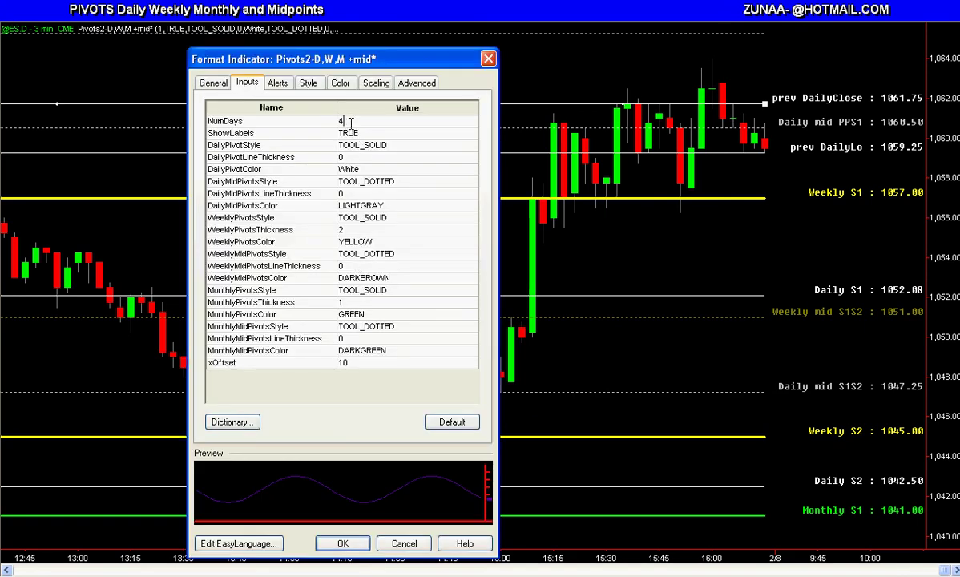
key(Return)
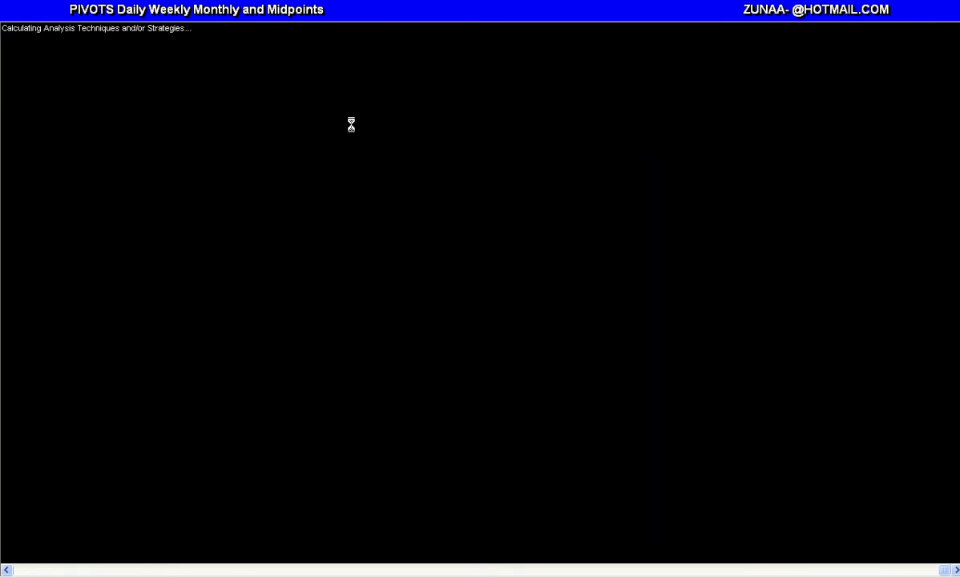
scroll(667, 229, down, 3)
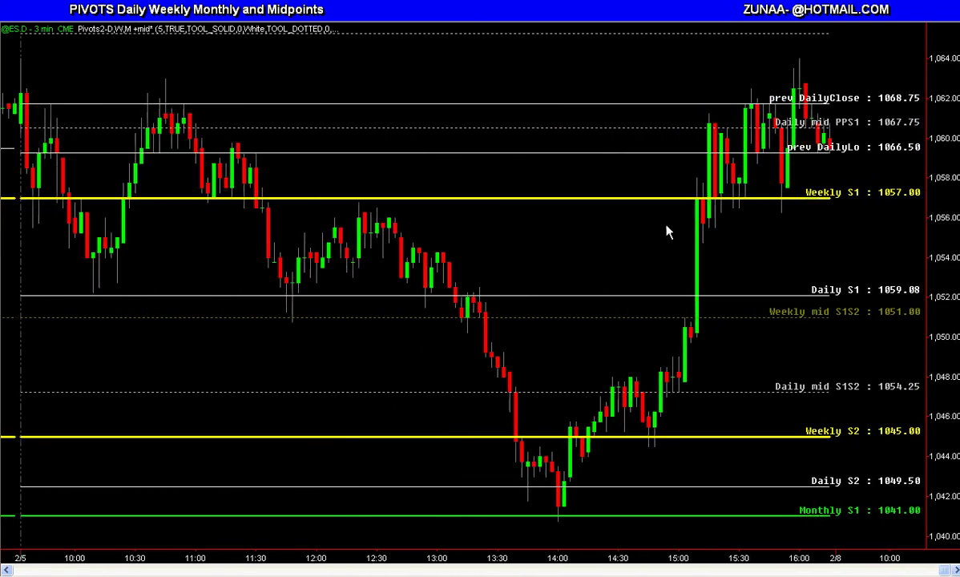
scroll(667, 230, down, 5)
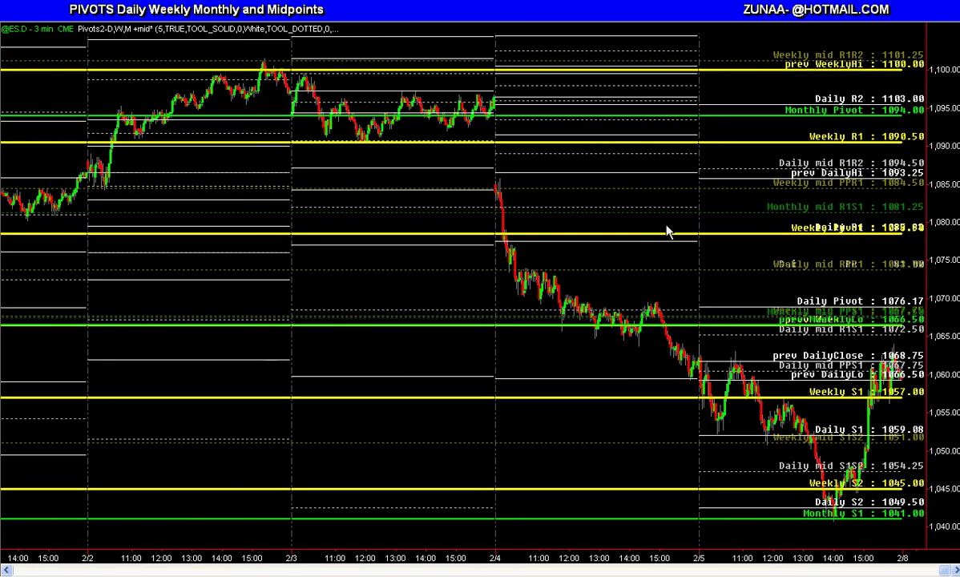
scroll(667, 230, up, 8)
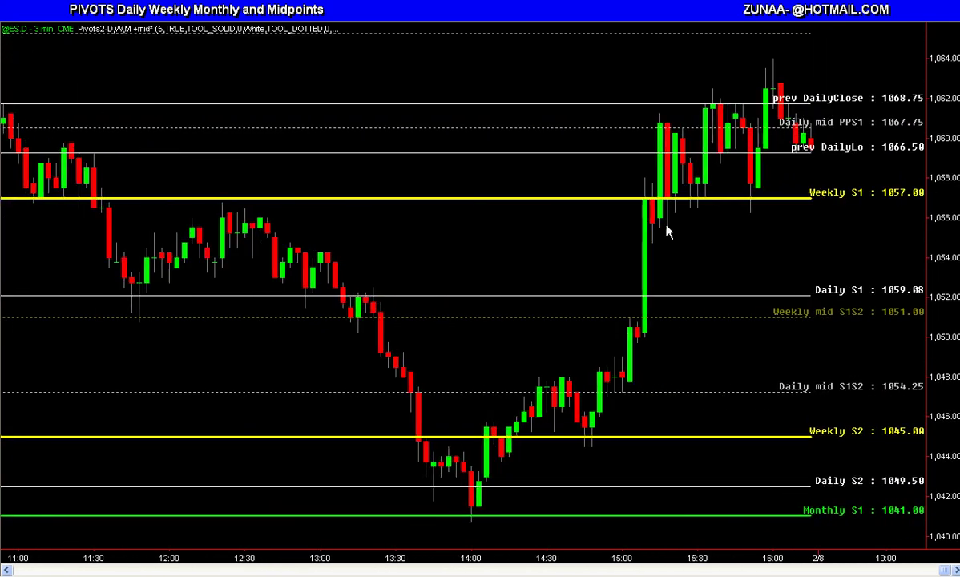
Step: Set the indicator's NumDays back to 1 so pivots show for a single day
right_click(555, 104)
click(563, 112)
click(315, 308)
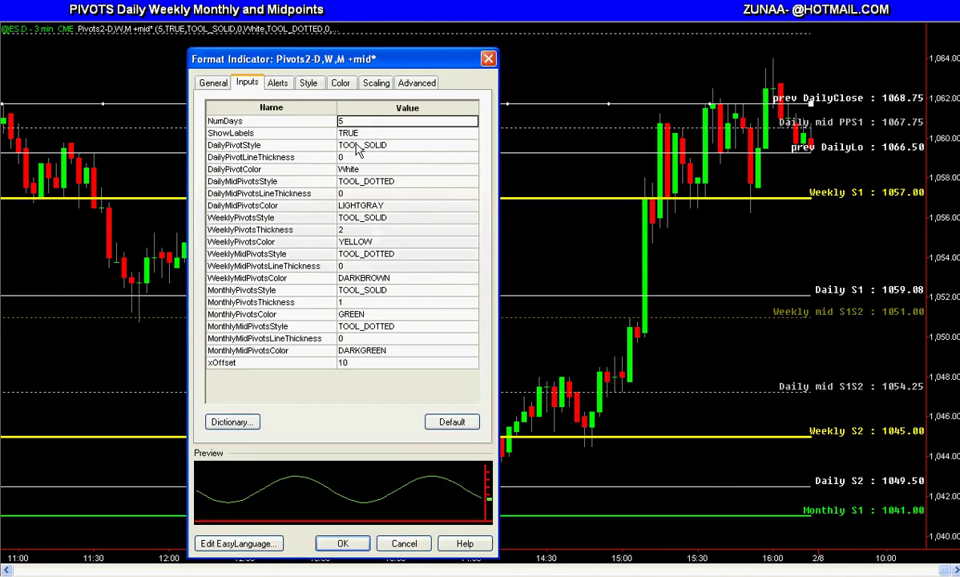
click(353, 121)
text(1)
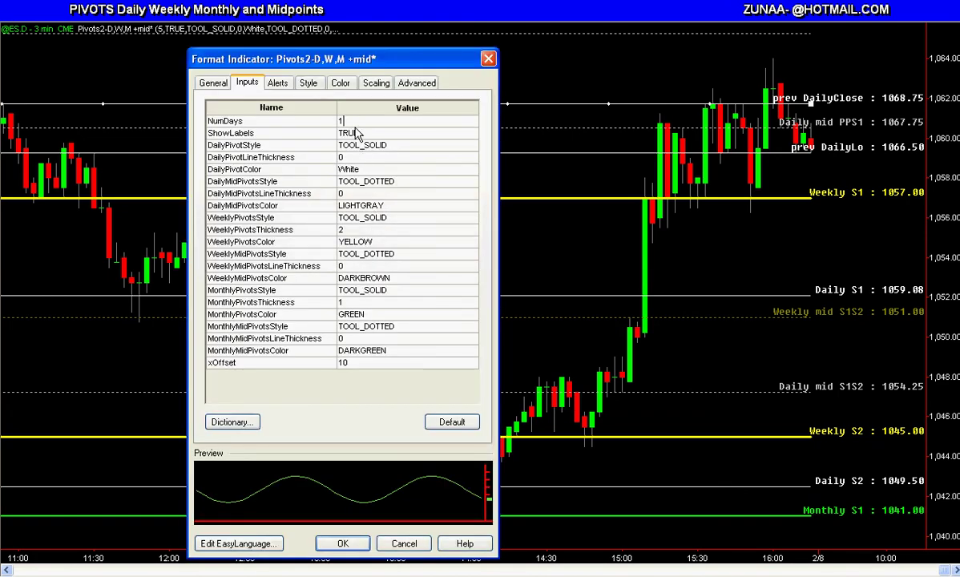
key(Return)
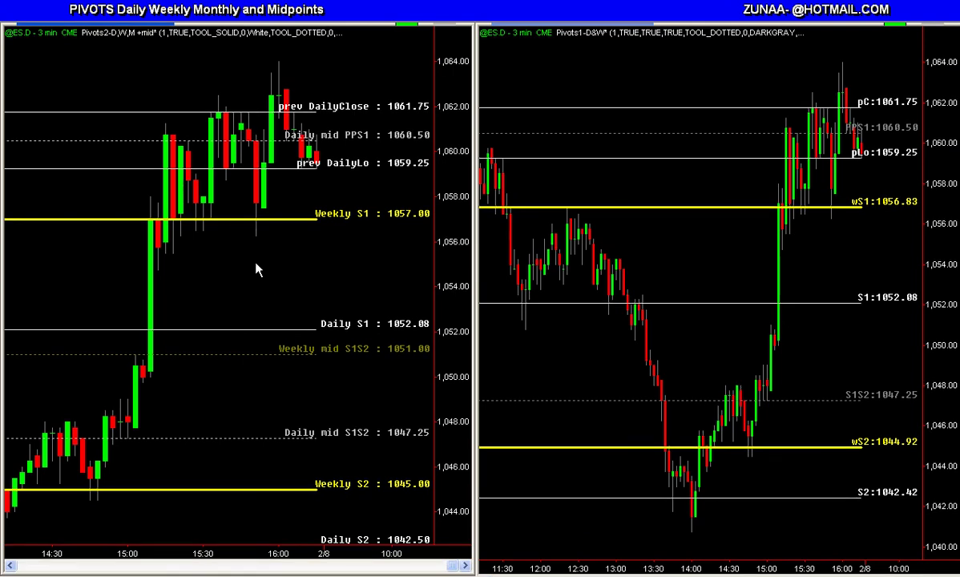
scroll(257, 269, up, 2)
scroll(255, 266, up, 1)
scroll(256, 266, down, 3)
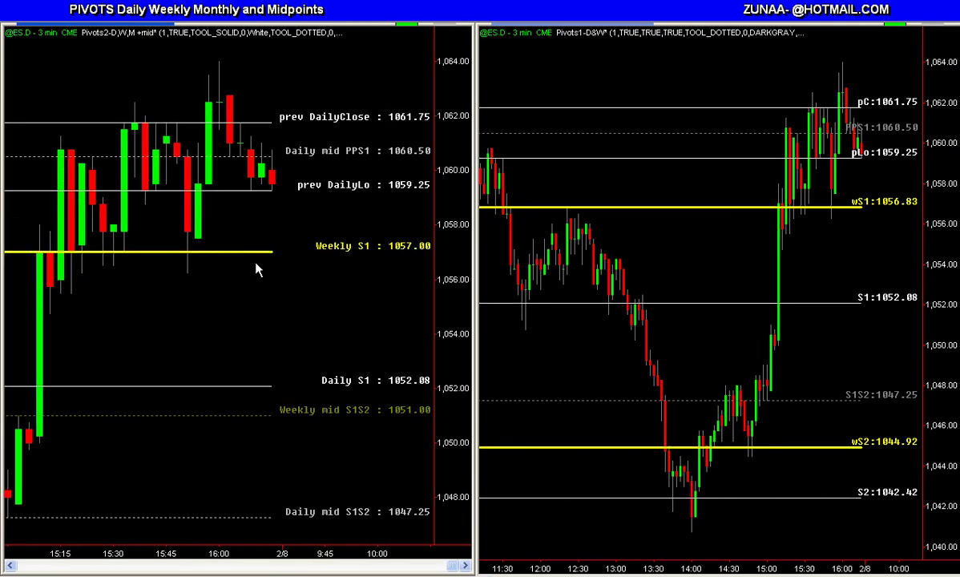
click(274, 225)
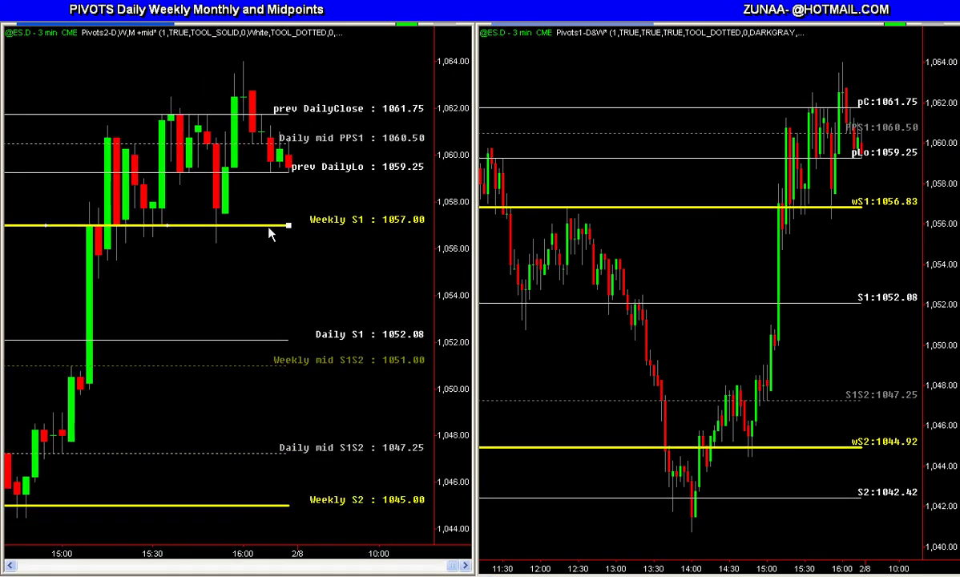
click(258, 366)
scroll(295, 382, down, 2)
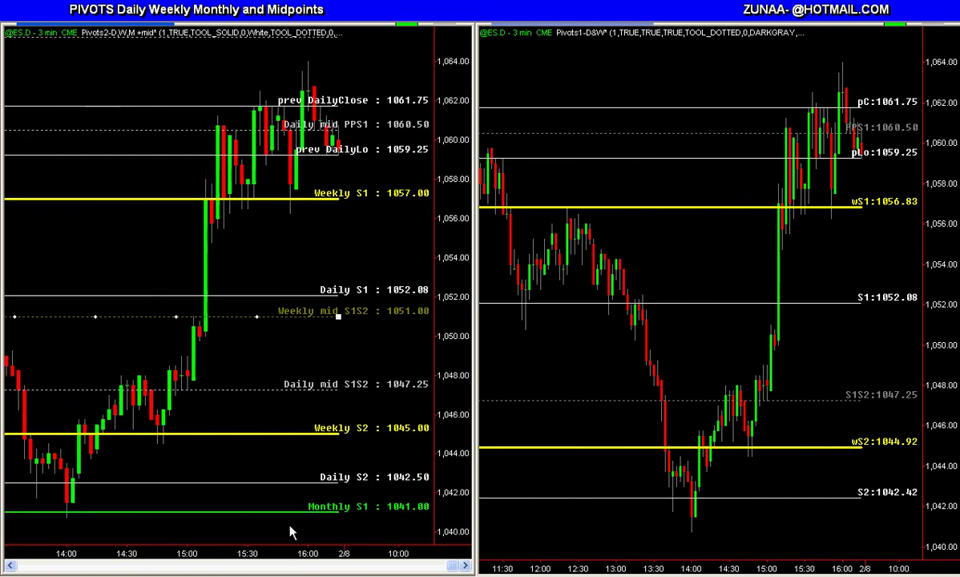
scroll(376, 251, up, 3)
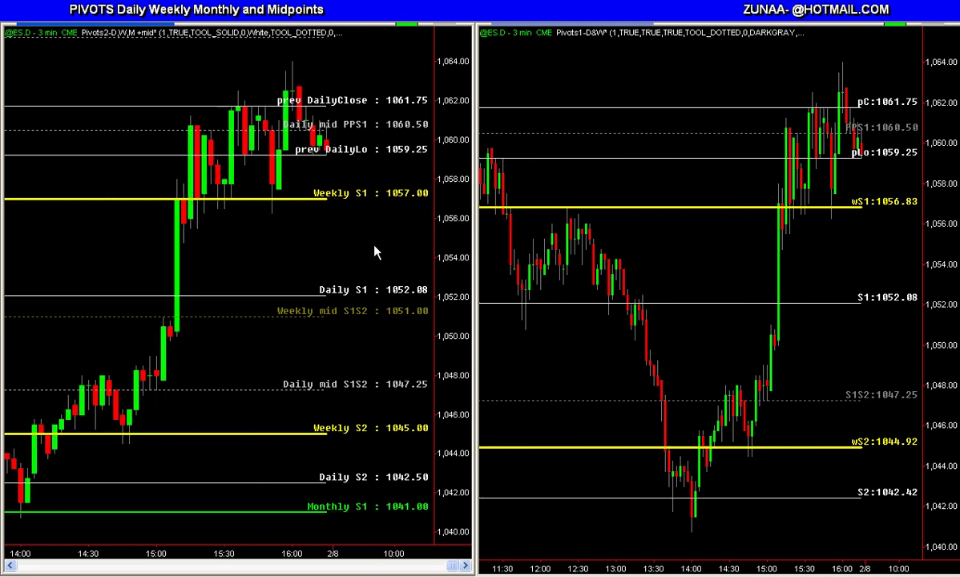